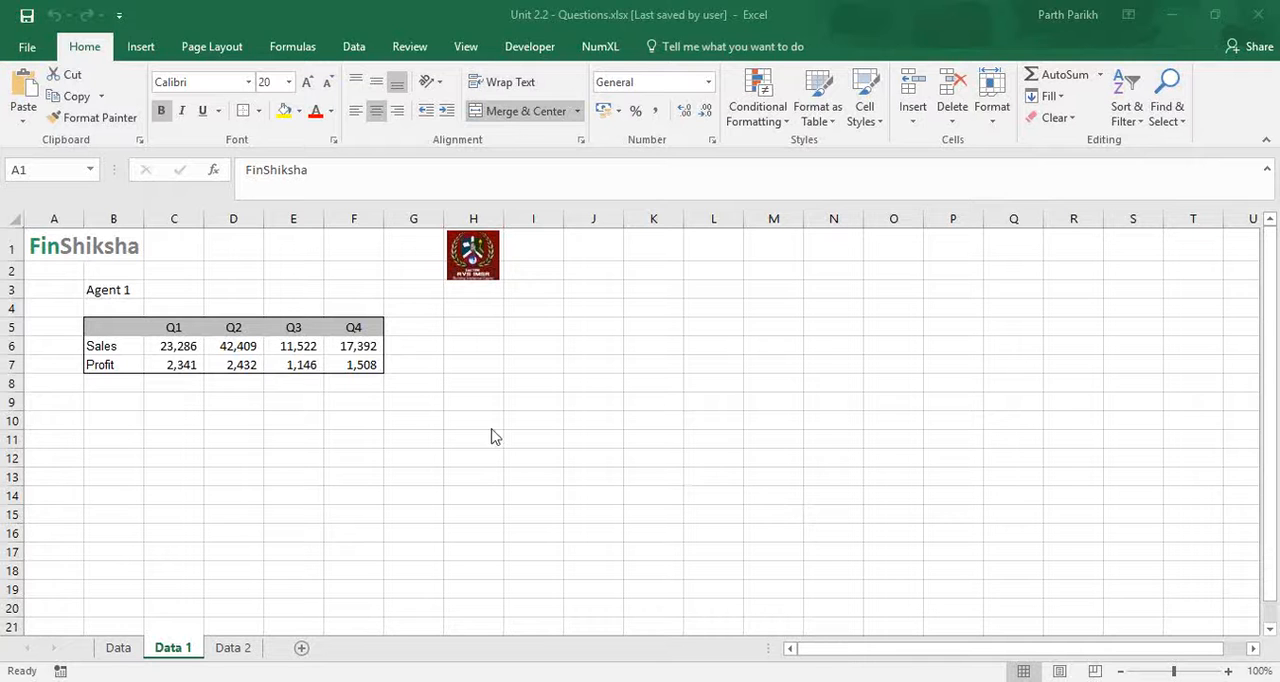
{"action": "left_click", "coordinate": [108, 324]}
{"action": "left_click", "coordinate": [113, 326]}
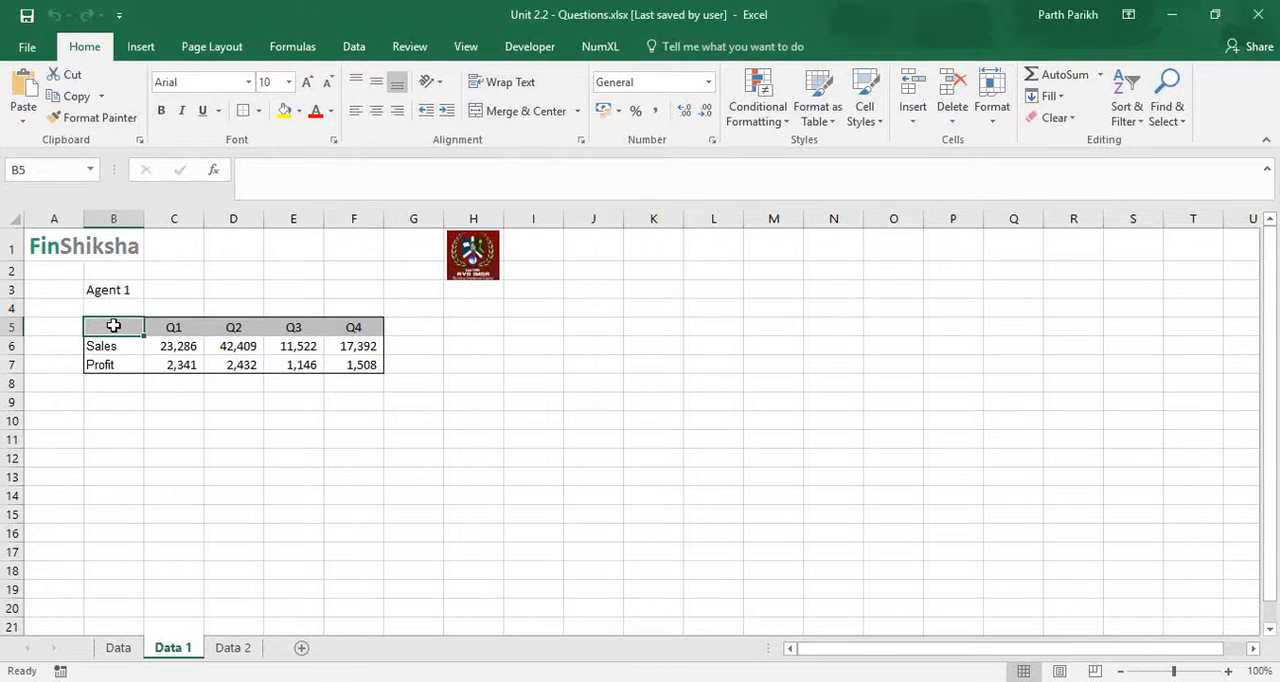
{"action": "key", "text": "Up"}
{"action": "key", "text": "Up"}
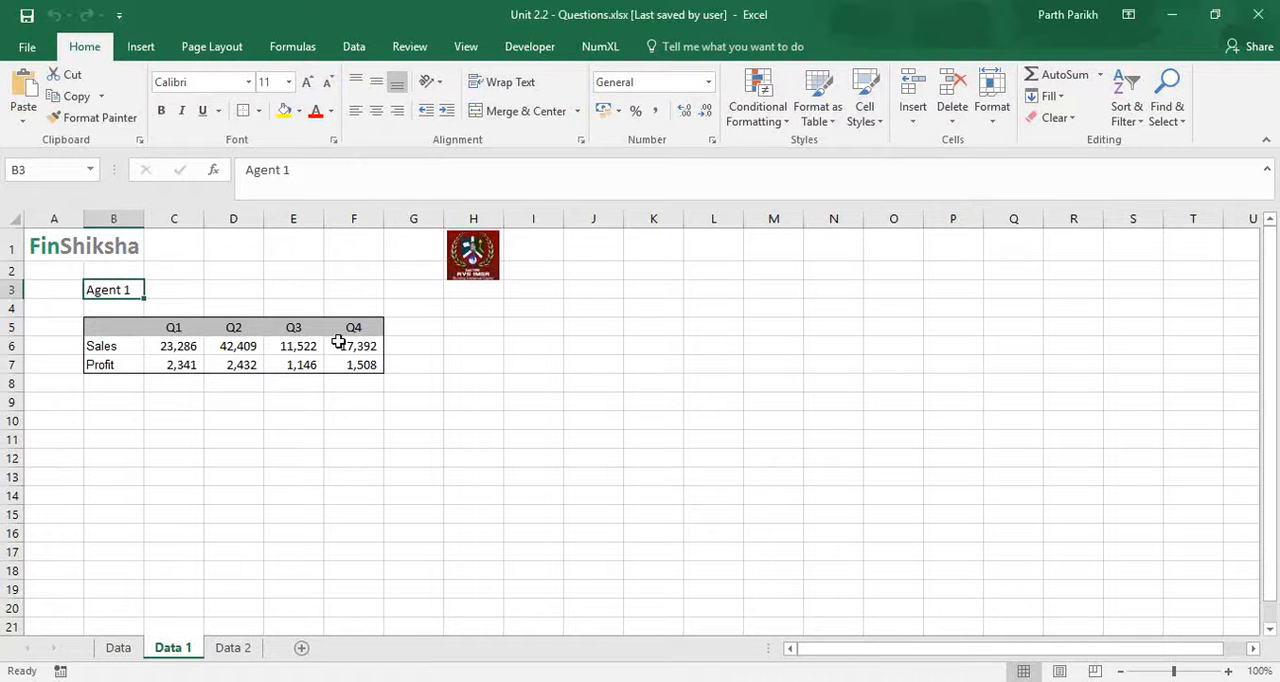
- Copy the quarterly Sales and Profit table B5:F7 and paste it at cell B16
{"action": "left_click", "coordinate": [126, 327]}
{"action": "key", "text": "shift+Down"}
{"action": "key", "text": "shift+Down"}
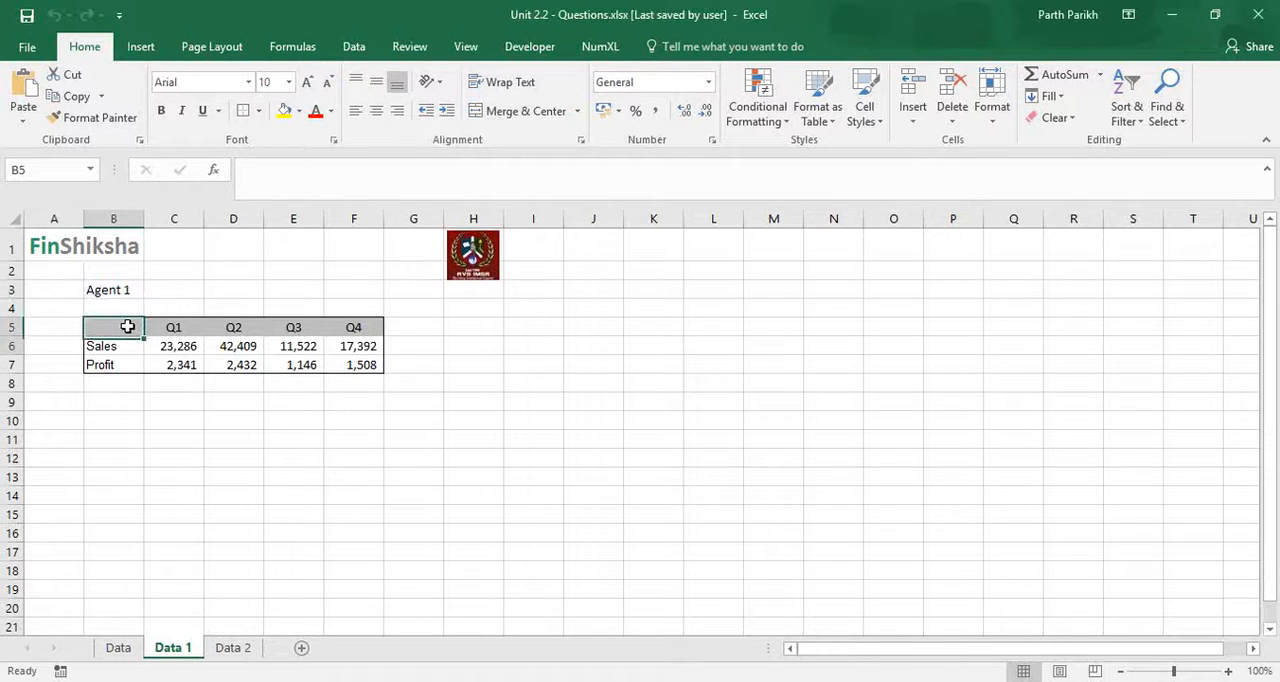
{"action": "key", "text": "shift+Right"}
{"action": "key", "text": "shift+Right"}
{"action": "key", "text": "shift+Right"}
{"action": "key", "text": "shift+Right"}
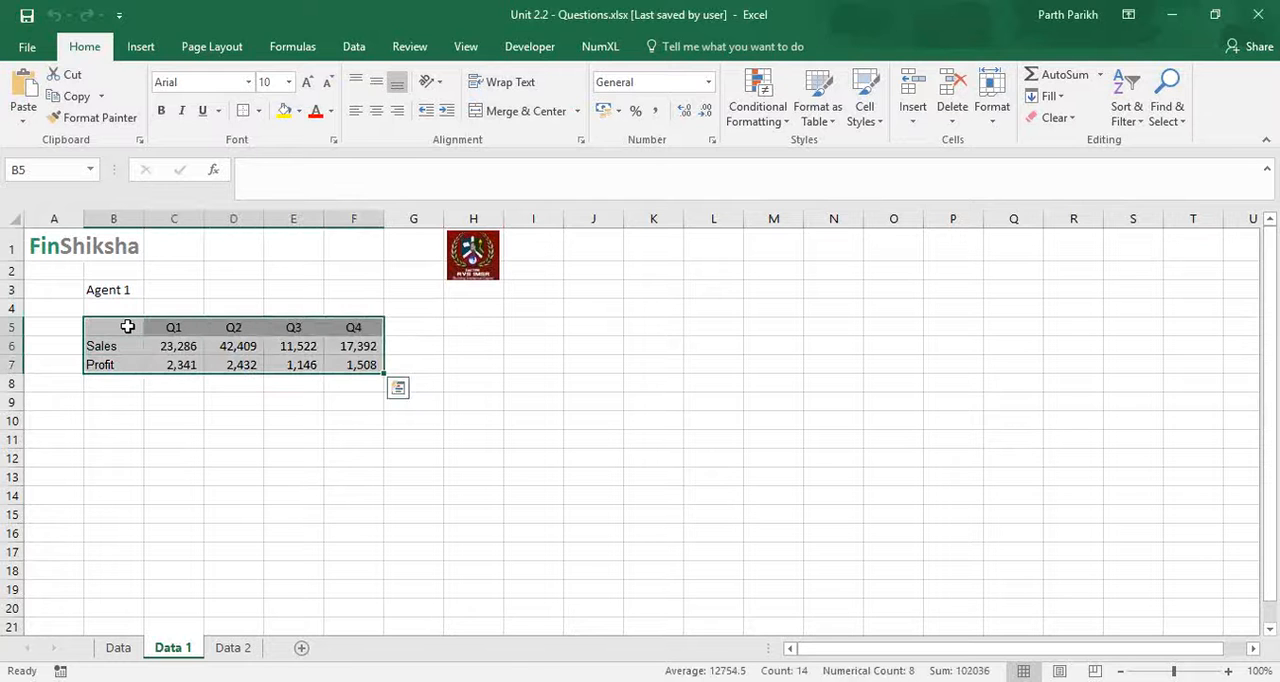
{"action": "key", "text": "ctrl+c"}
{"action": "left_click", "coordinate": [112, 535]}
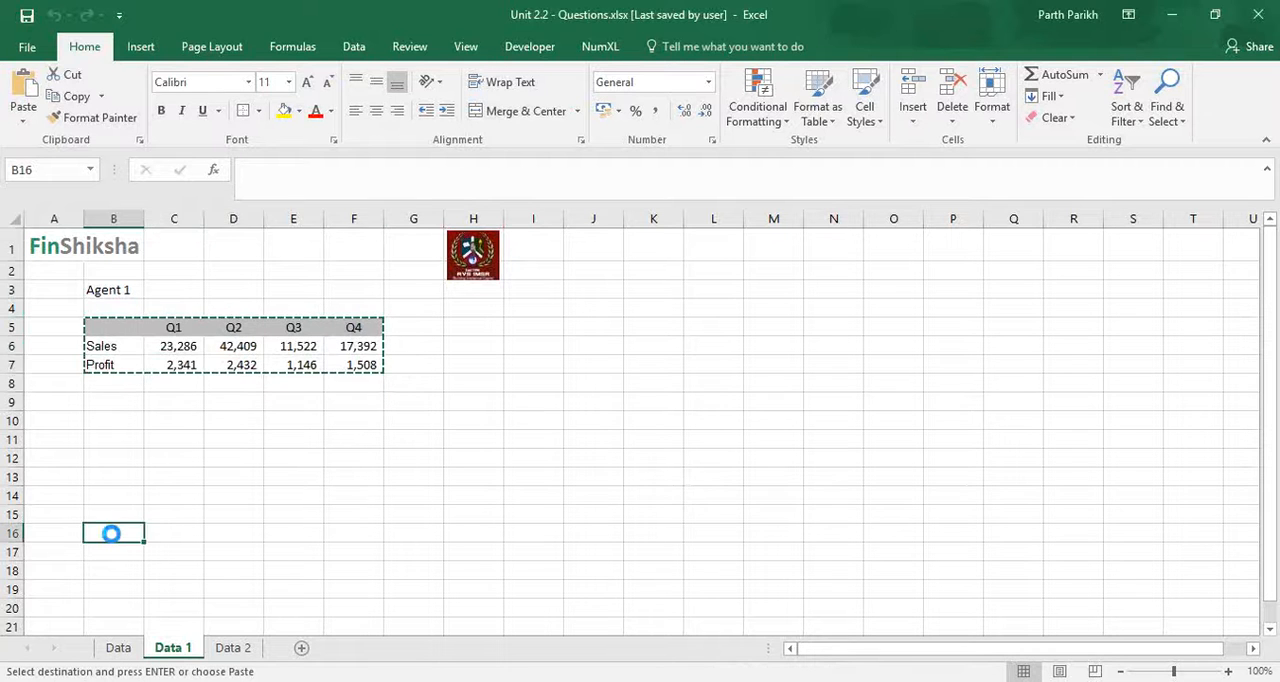
{"action": "key", "text": "ctrl+v"}
{"action": "key", "text": "Escape"}
- Insert a check box form control beside the header row of the copied table, starting in column G
{"action": "left_click", "coordinate": [390, 531]}
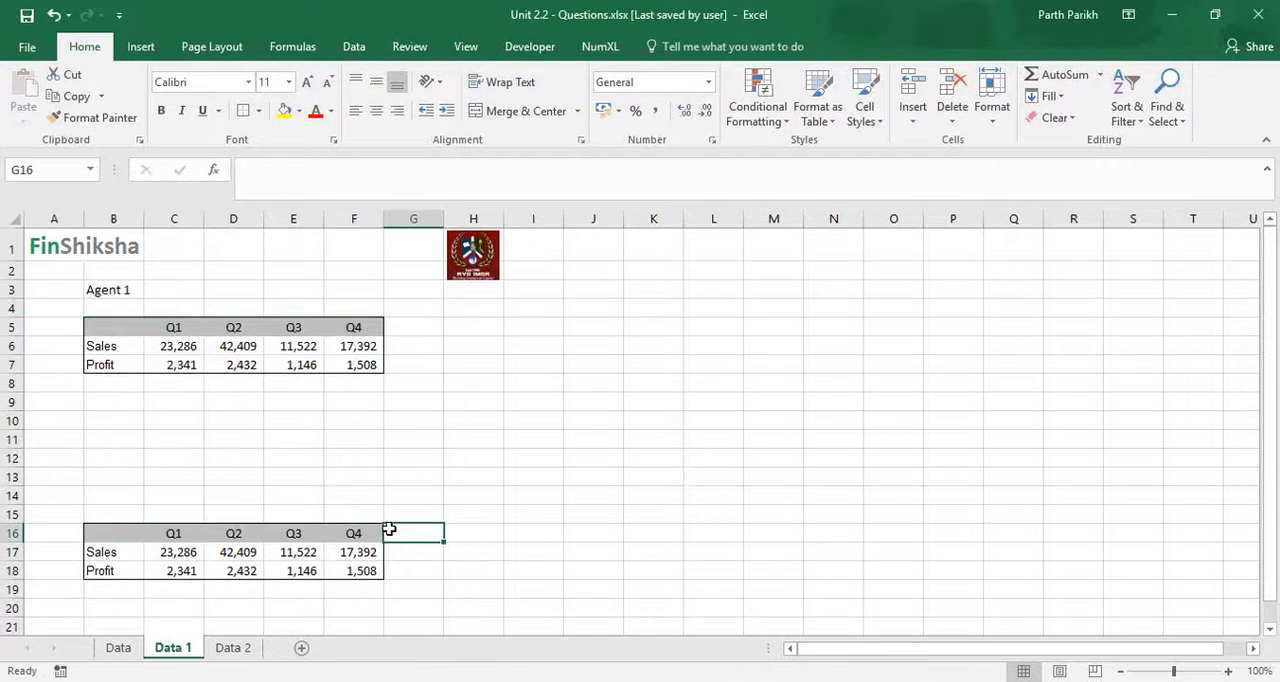
{"action": "left_click", "coordinate": [527, 50]}
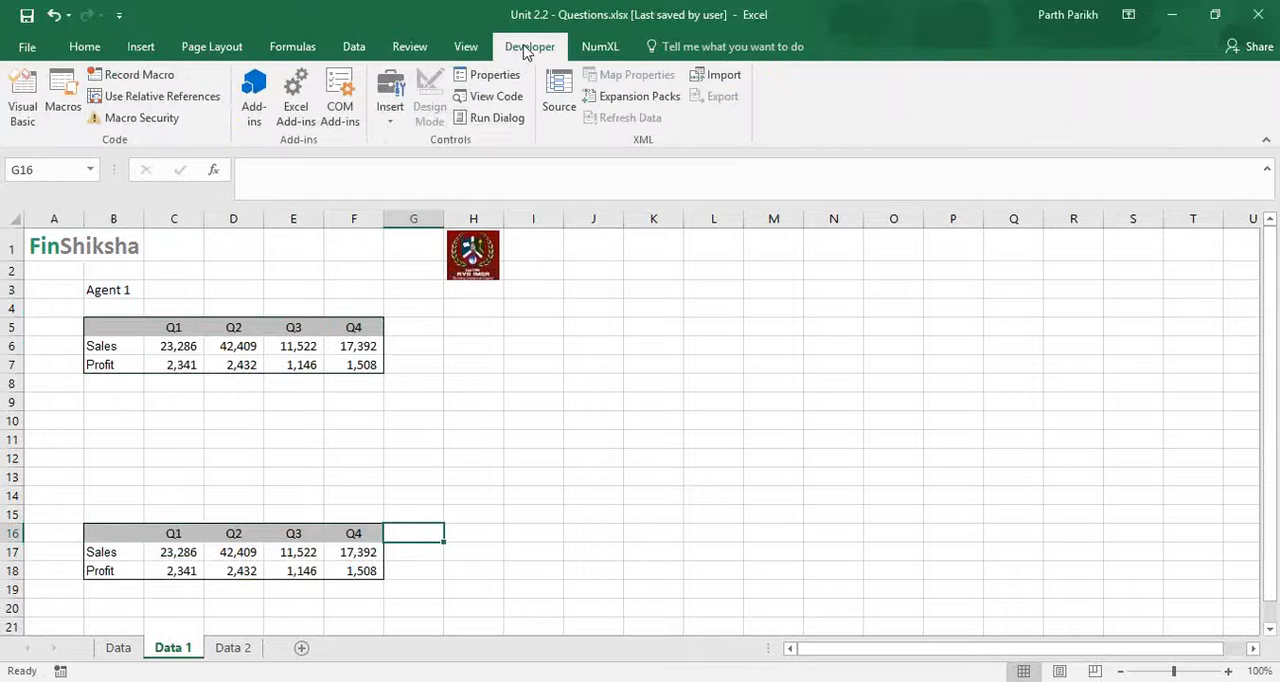
{"action": "left_click", "coordinate": [387, 124]}
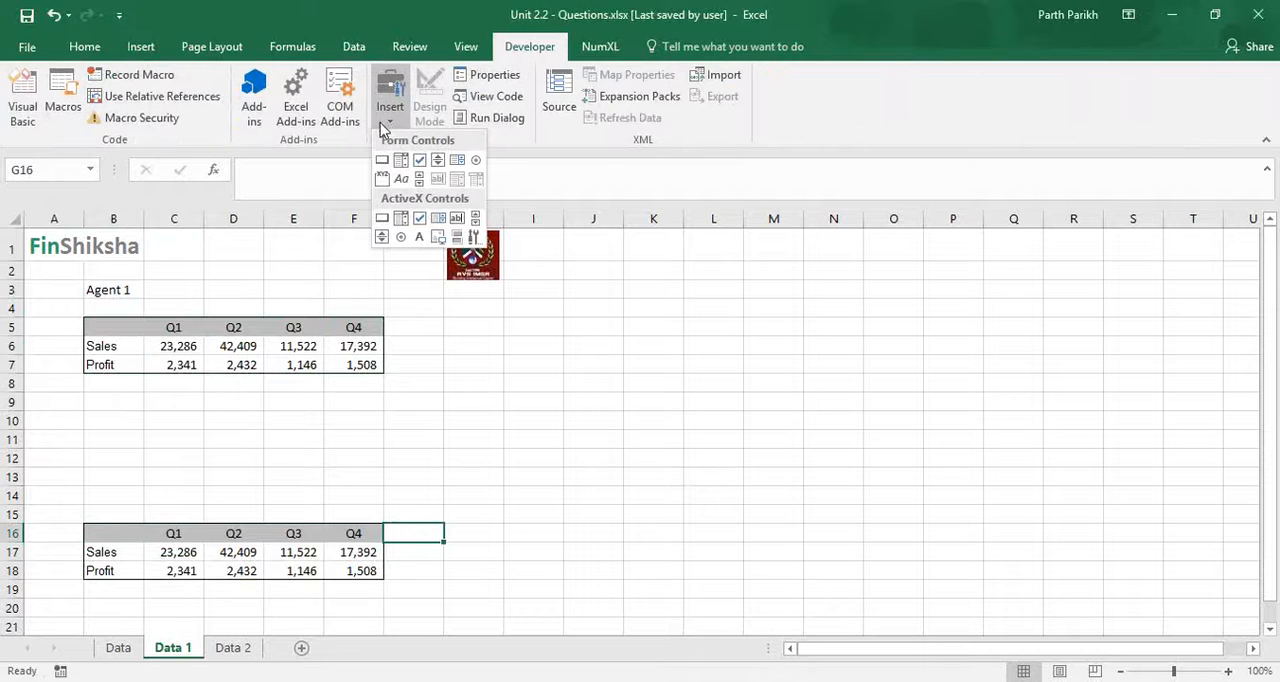
{"action": "left_click", "coordinate": [419, 162]}
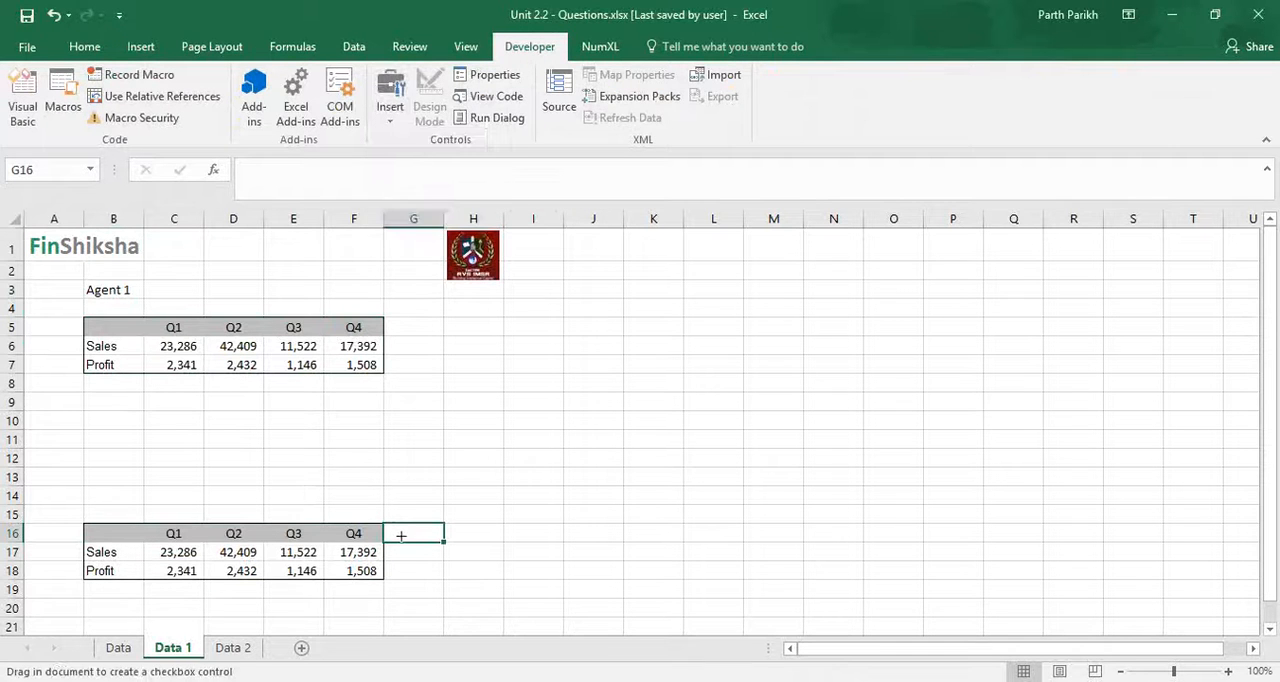
{"action": "left_click_drag", "start_coordinate": [398, 522], "coordinate": [493, 537]}
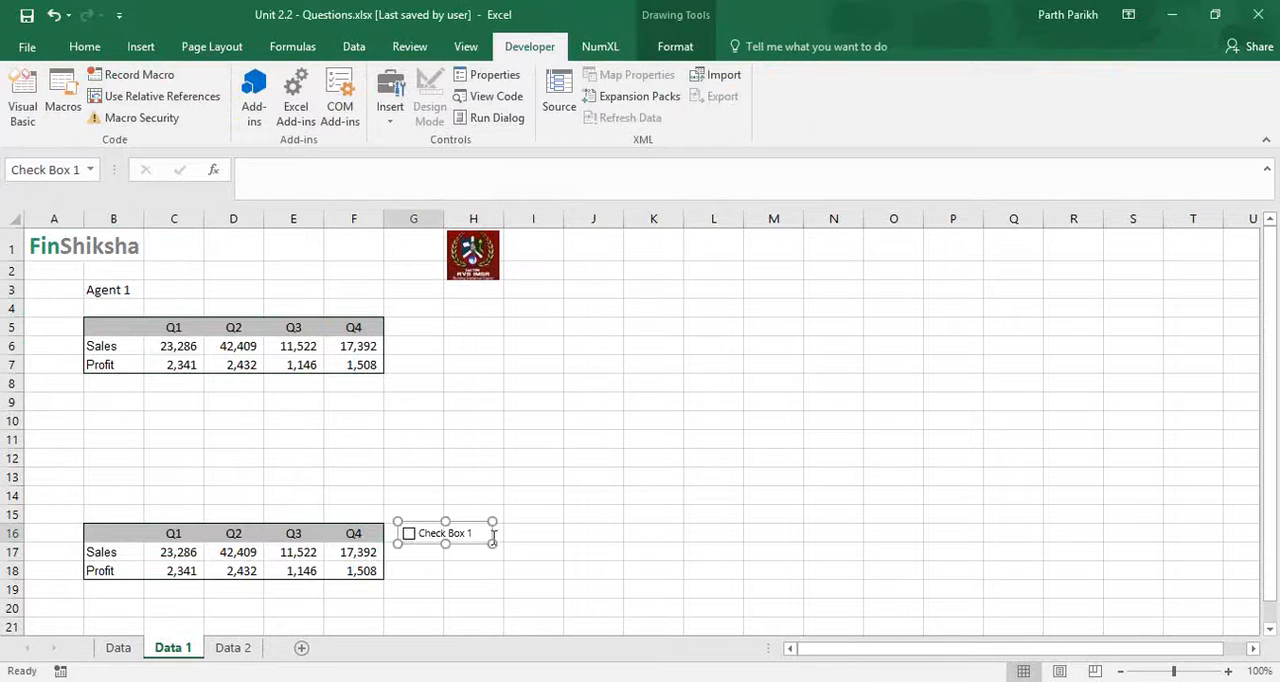
- Change the check box caption to Sales and tick the box
{"action": "left_click", "coordinate": [421, 533]}
{"action": "key", "text": "Delete"}
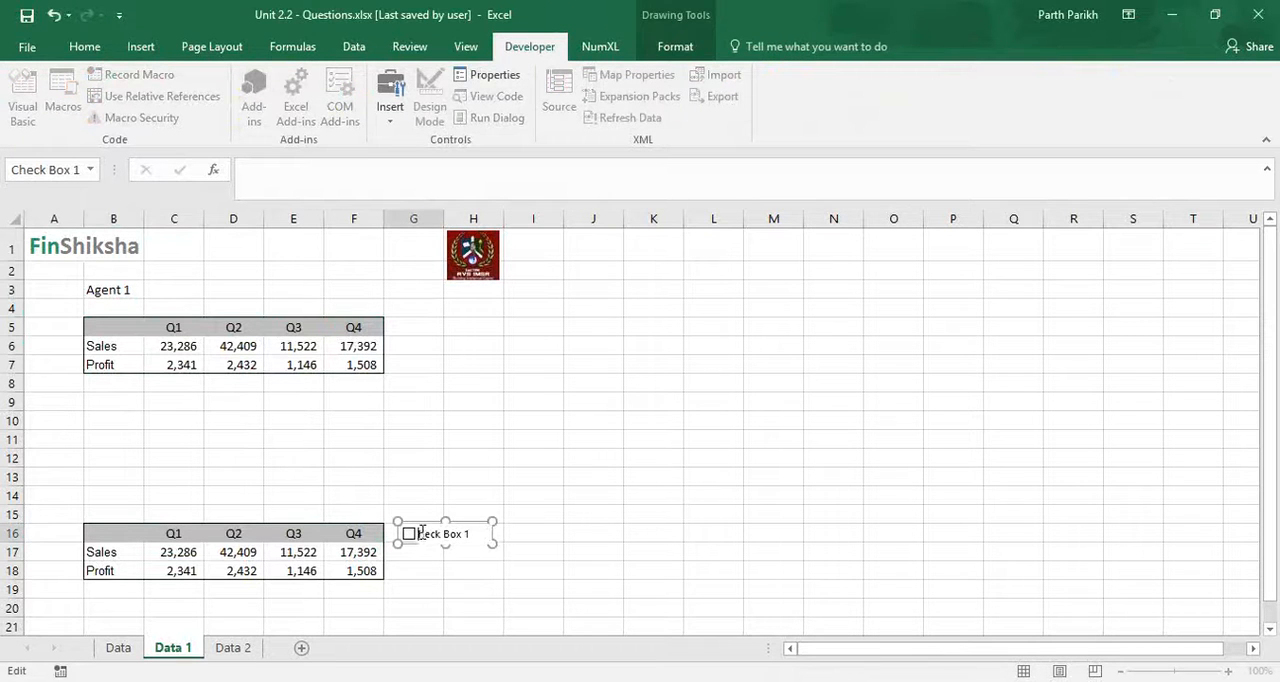
{"action": "key", "text": "Delete"}
{"action": "key", "text": "Delete"}
{"action": "key", "text": "Delete"}
{"action": "key", "text": "Delete"}
{"action": "key", "text": "Delete"}
{"action": "key", "text": "Delete"}
{"action": "key", "text": "Delete"}
{"action": "key", "text": "Delete"}
{"action": "key", "text": "Delete"}
{"action": "key", "text": "Delete"}
{"action": "left_click", "coordinate": [434, 590]}
{"action": "left_click", "coordinate": [434, 542]}
- Duplicate the Sales check box and place the copy directly beneath the original
{"action": "right_click", "coordinate": [433, 542]}
{"action": "left_click", "coordinate": [451, 545]}
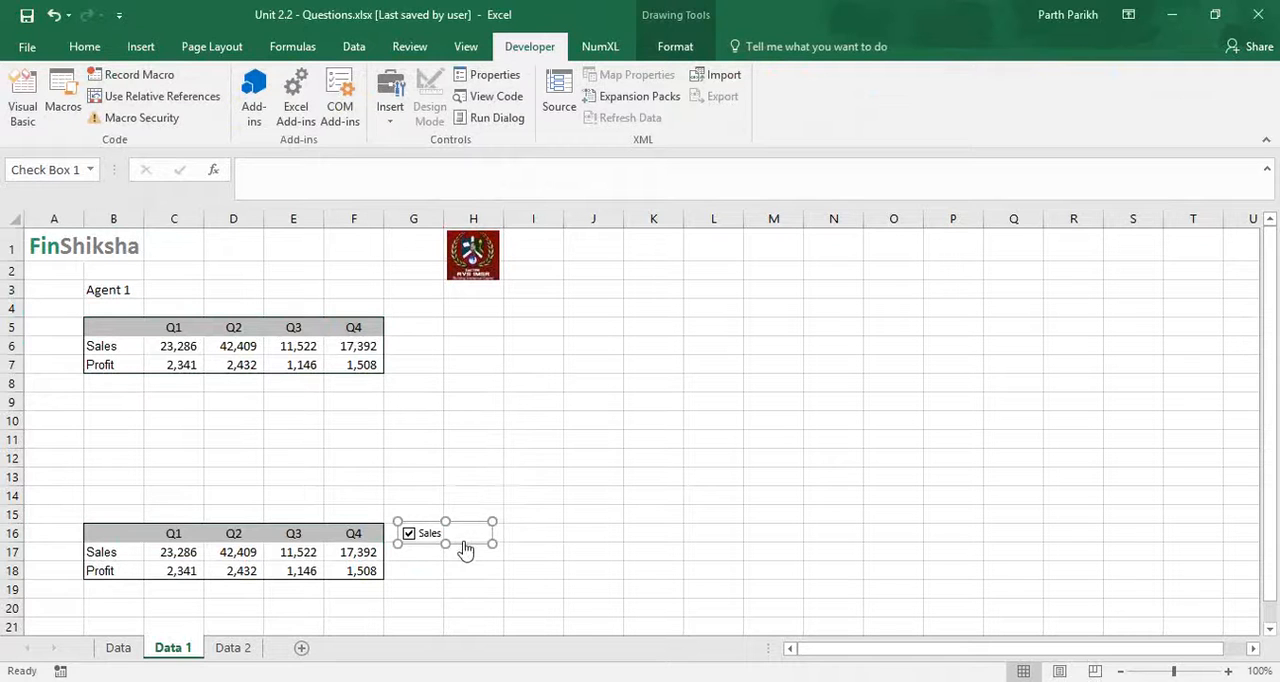
{"action": "key", "text": "ctrl+d"}
{"action": "left_click_drag", "start_coordinate": [472, 540], "coordinate": [455, 552]}
- Change the caption of the duplicated check box to Profit
{"action": "left_click", "coordinate": [420, 559]}
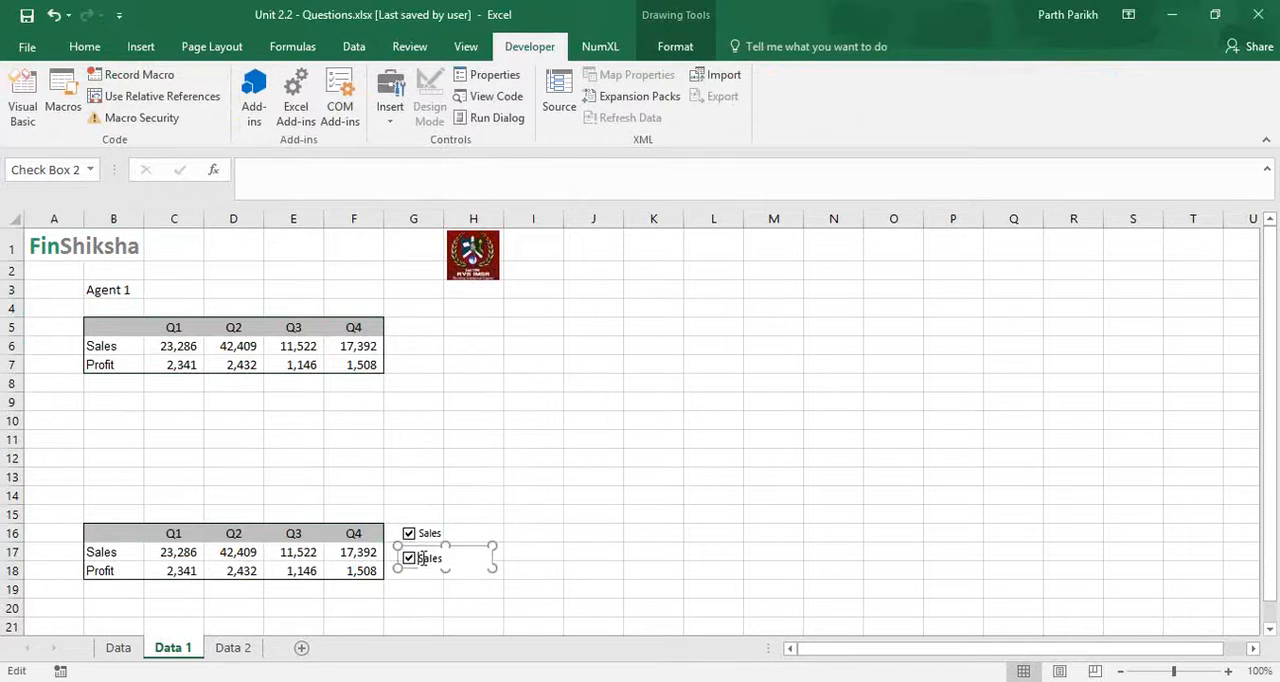
{"action": "left_click_drag", "start_coordinate": [455, 565], "coordinate": [414, 560]}
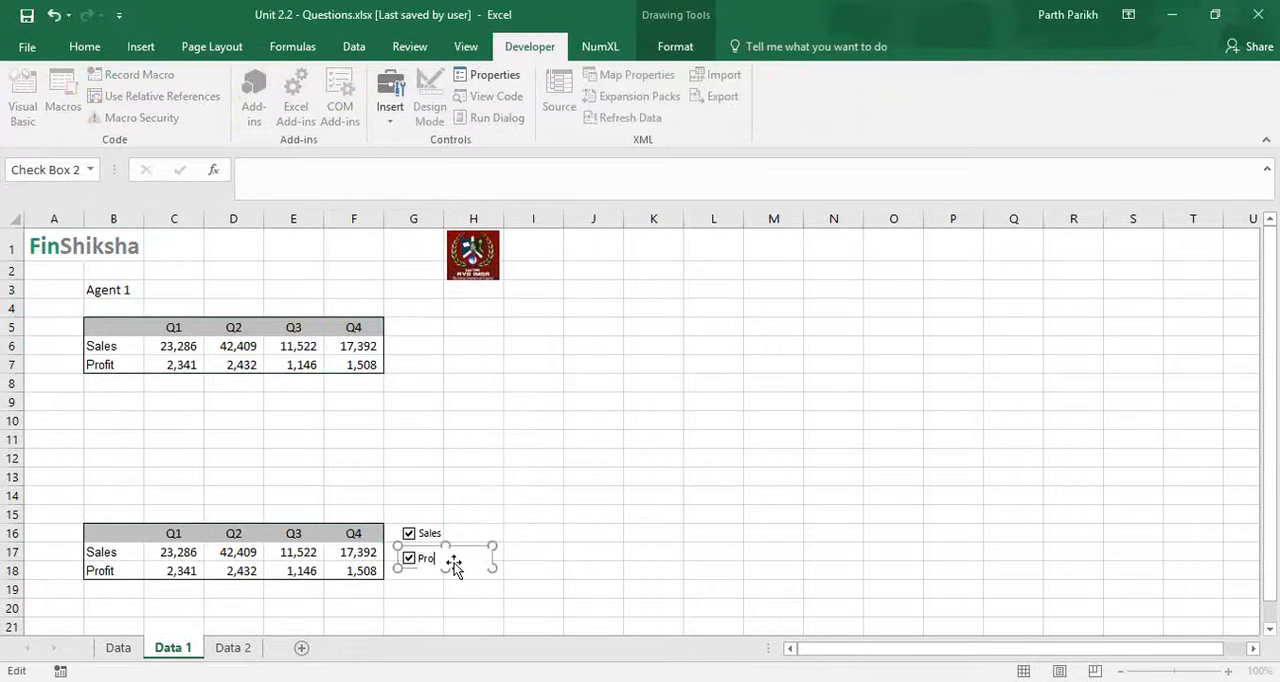
{"action": "type", "text": "Profit"}
{"action": "left_click", "coordinate": [651, 522]}
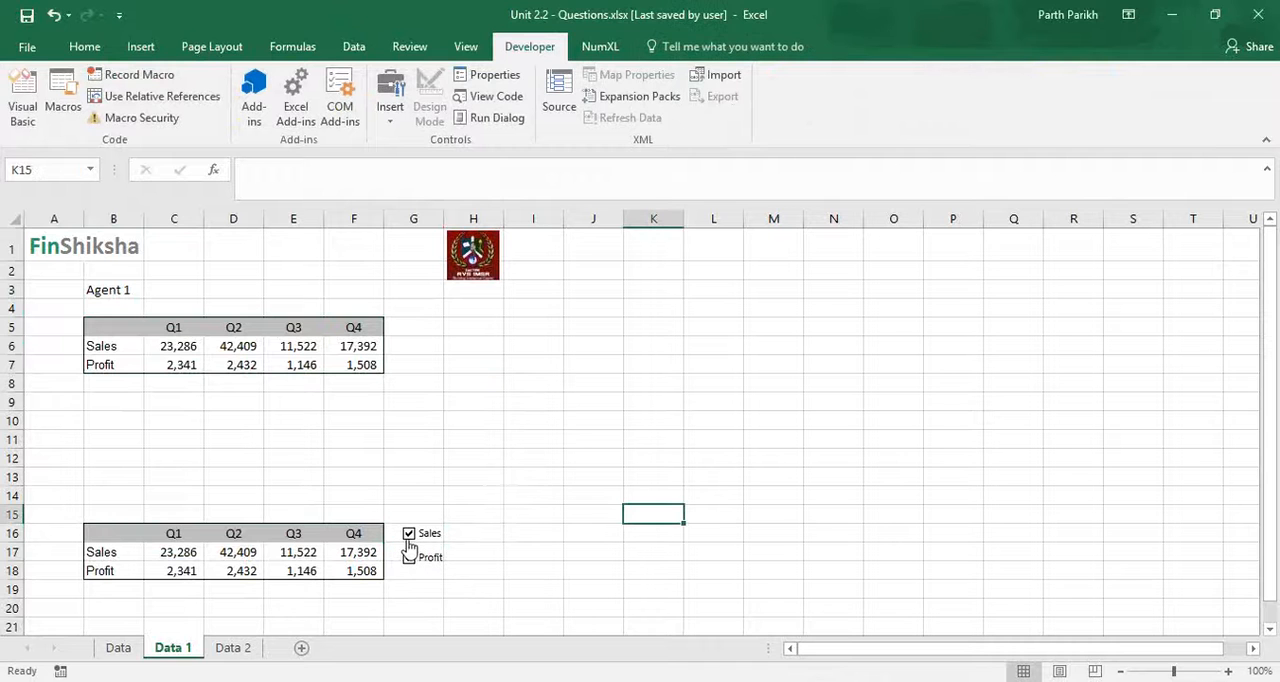
- Link the Sales check box to cell $A$17 in its control format settings
{"action": "right_click", "coordinate": [449, 535]}
{"action": "left_click", "coordinate": [485, 511]}
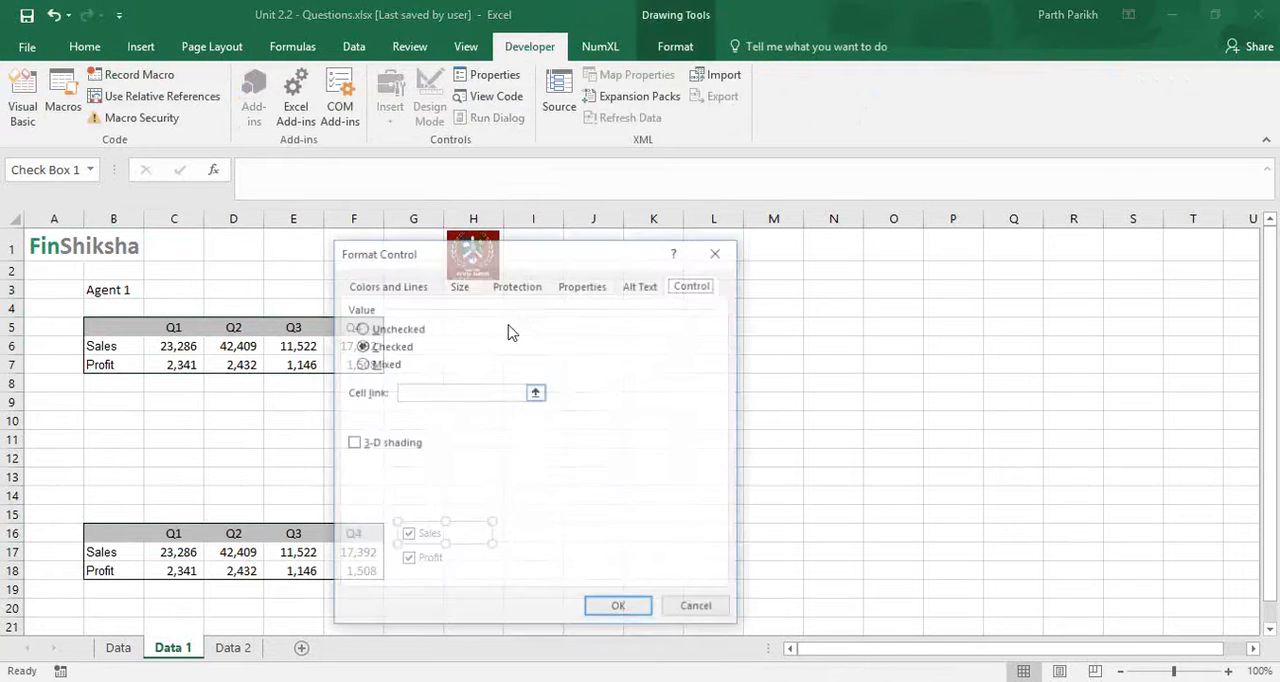
{"action": "left_click", "coordinate": [404, 392]}
{"action": "left_click", "coordinate": [55, 552]}
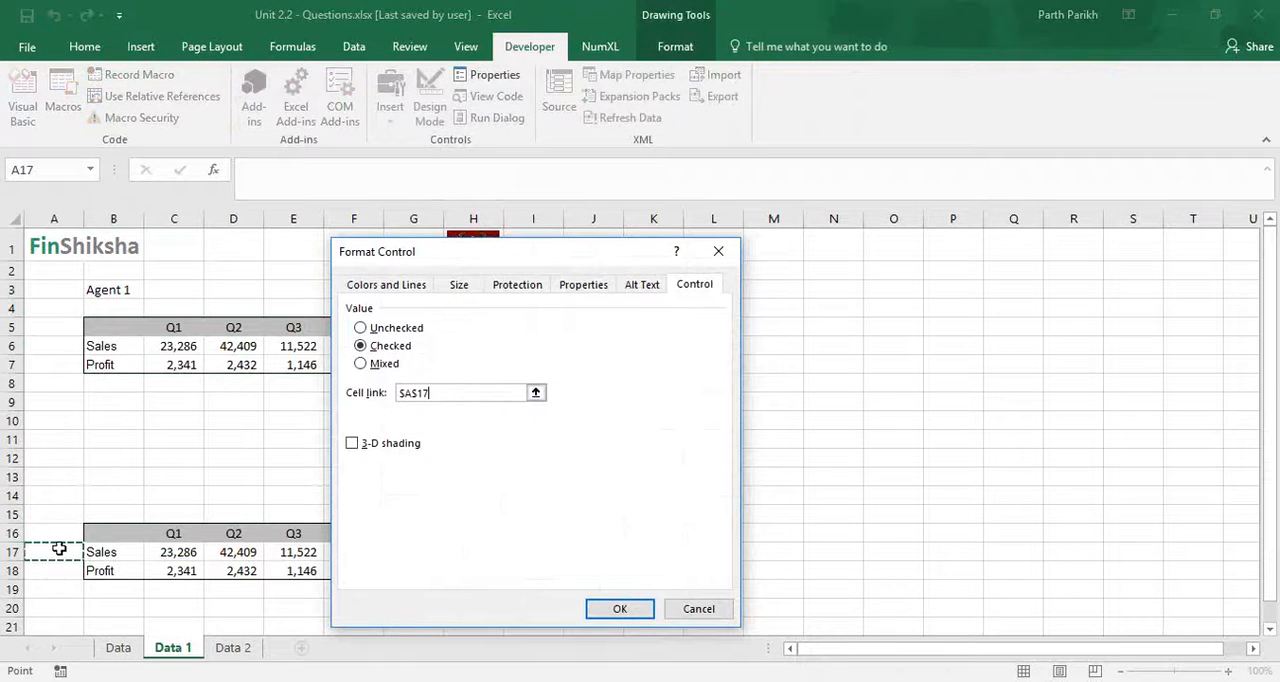
{"action": "left_click", "coordinate": [643, 610]}
- Link the Profit check box to cell $A$18 in its control format settings
{"action": "right_click", "coordinate": [446, 558]}
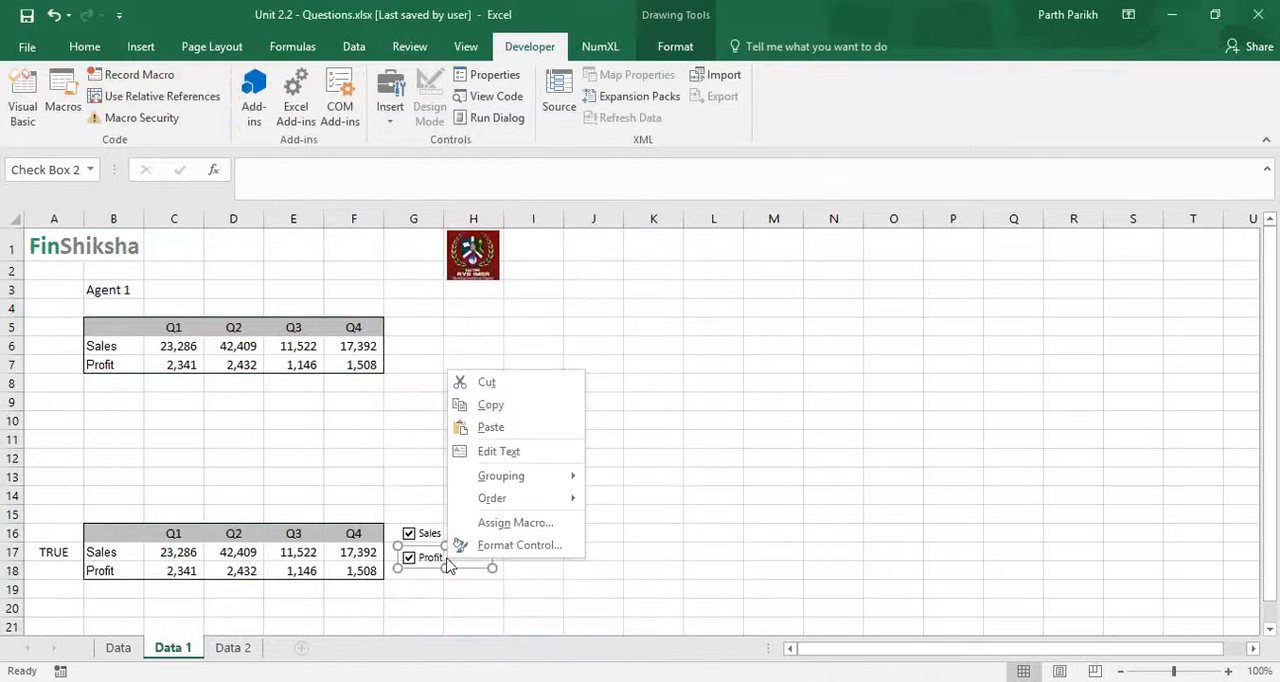
{"action": "left_click", "coordinate": [485, 551]}
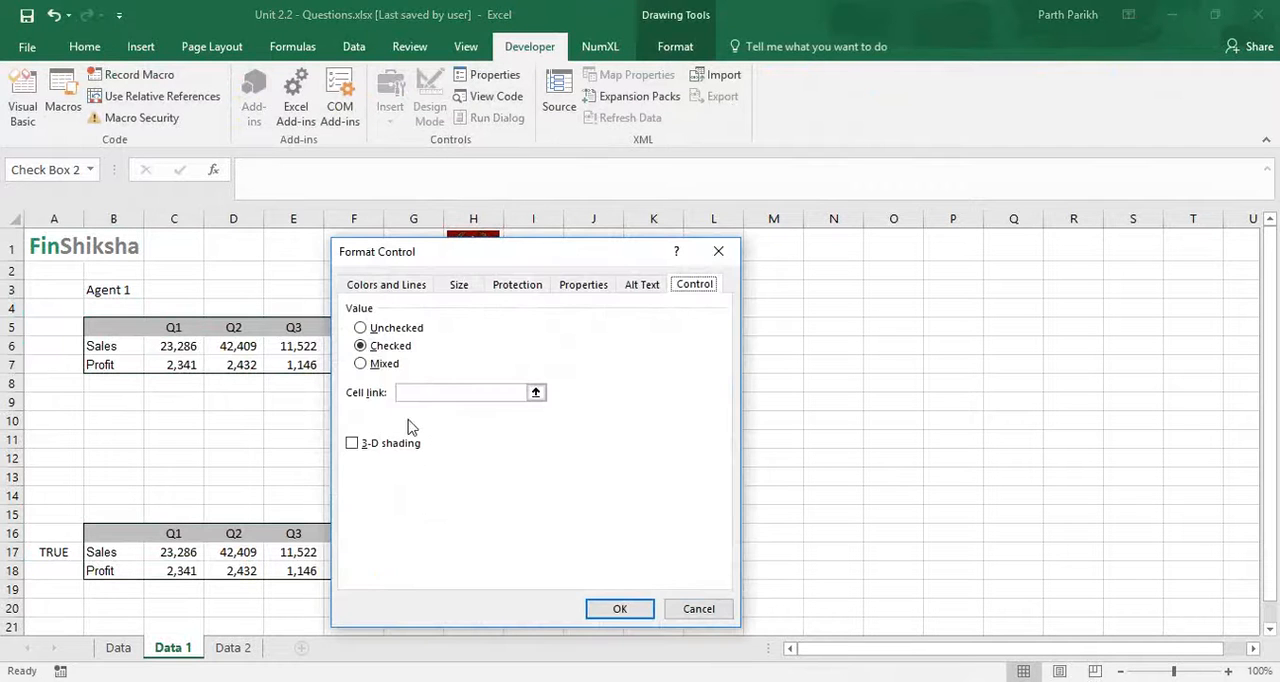
{"action": "left_click", "coordinate": [426, 392]}
{"action": "left_click", "coordinate": [67, 572]}
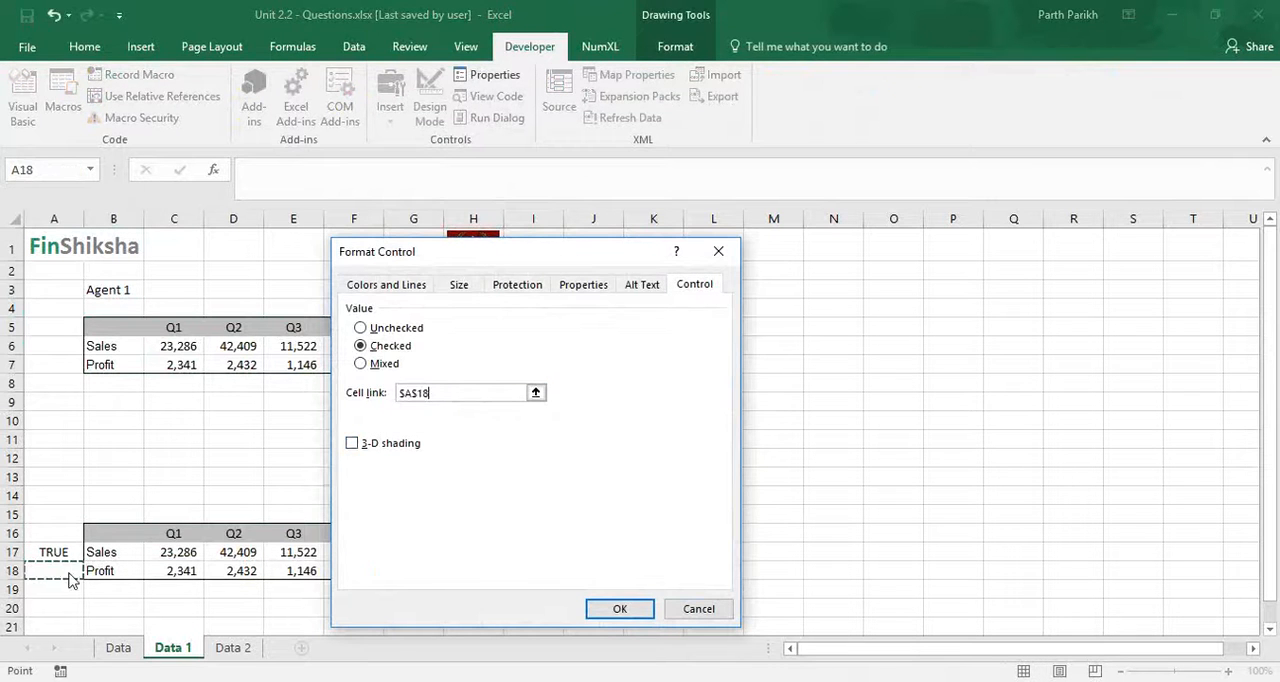
{"action": "left_click", "coordinate": [622, 609]}
{"action": "left_click", "coordinate": [539, 514]}
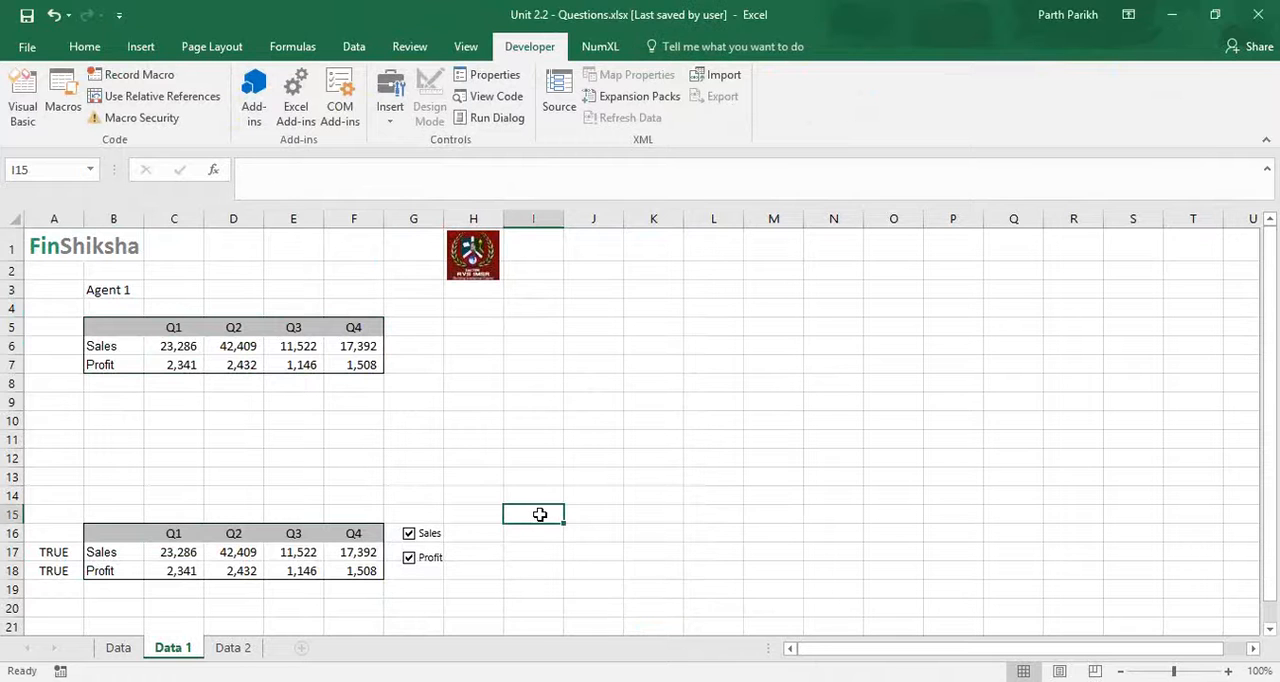
- Create a 2-D clustered column chart from the copied table B16:F18
{"action": "left_click_drag", "start_coordinate": [123, 528], "coordinate": [374, 579]}
{"action": "key", "text": "ctrl+c"}
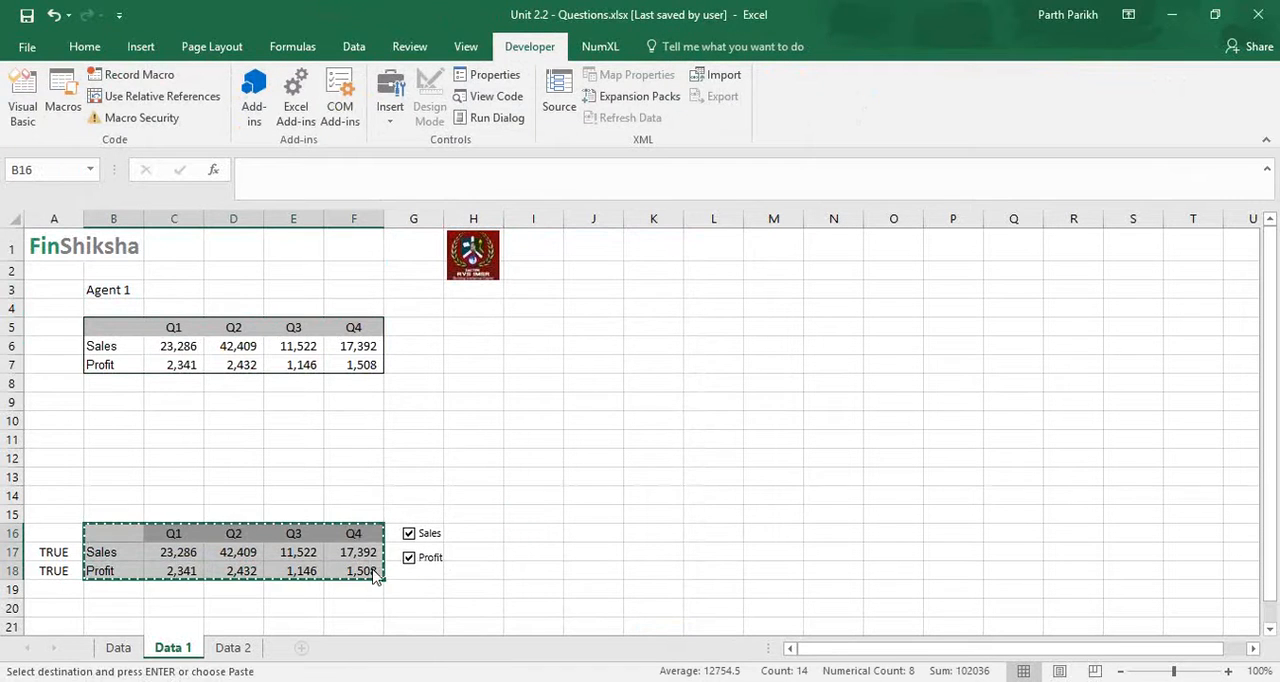
{"action": "left_click", "coordinate": [142, 47]}
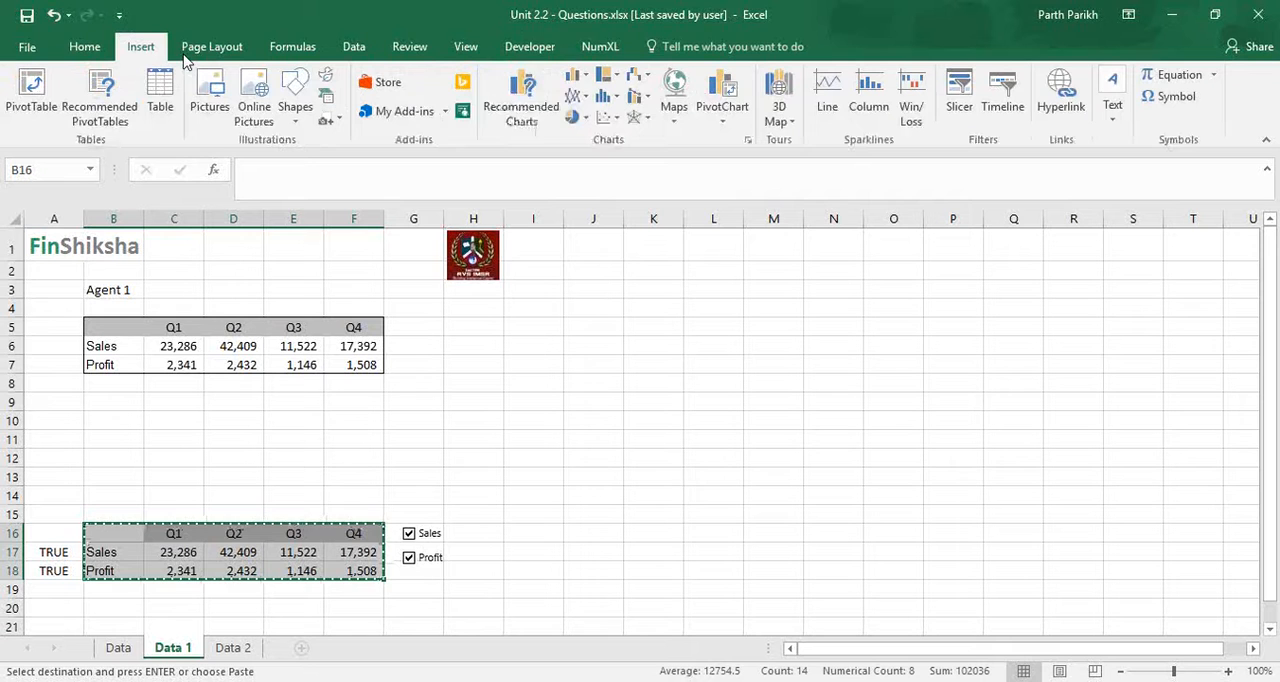
{"action": "left_click", "coordinate": [578, 76]}
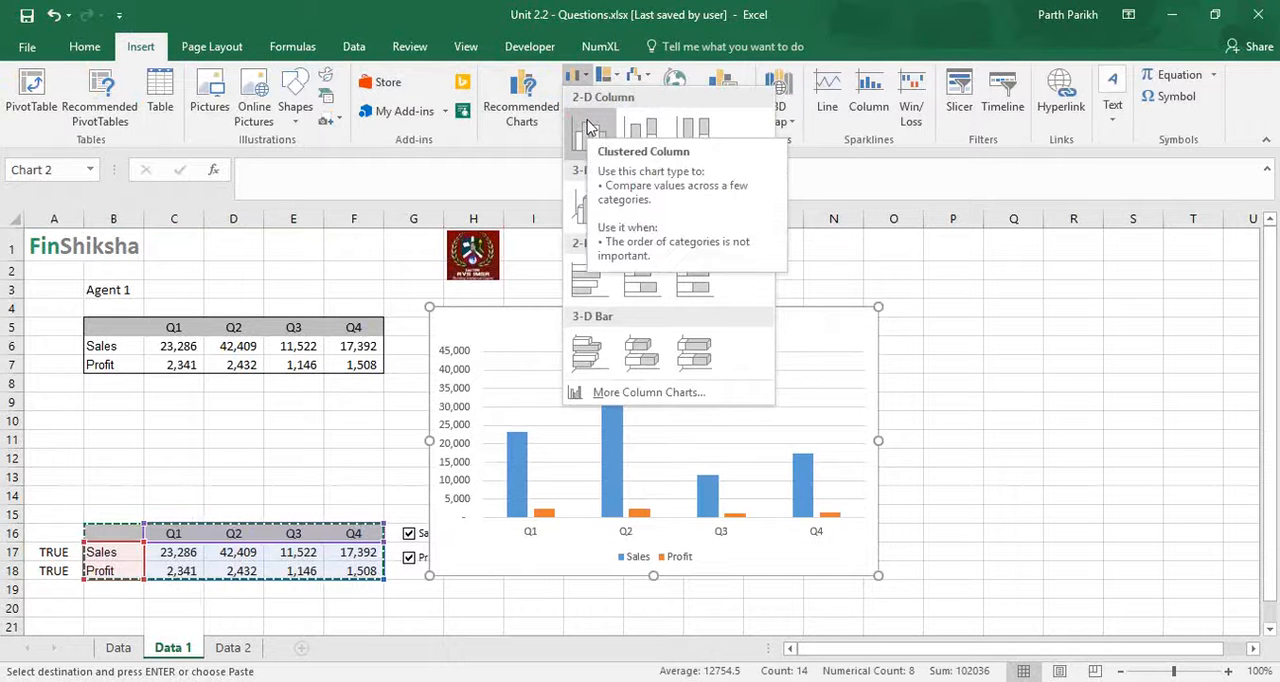
{"action": "left_click", "coordinate": [587, 124]}
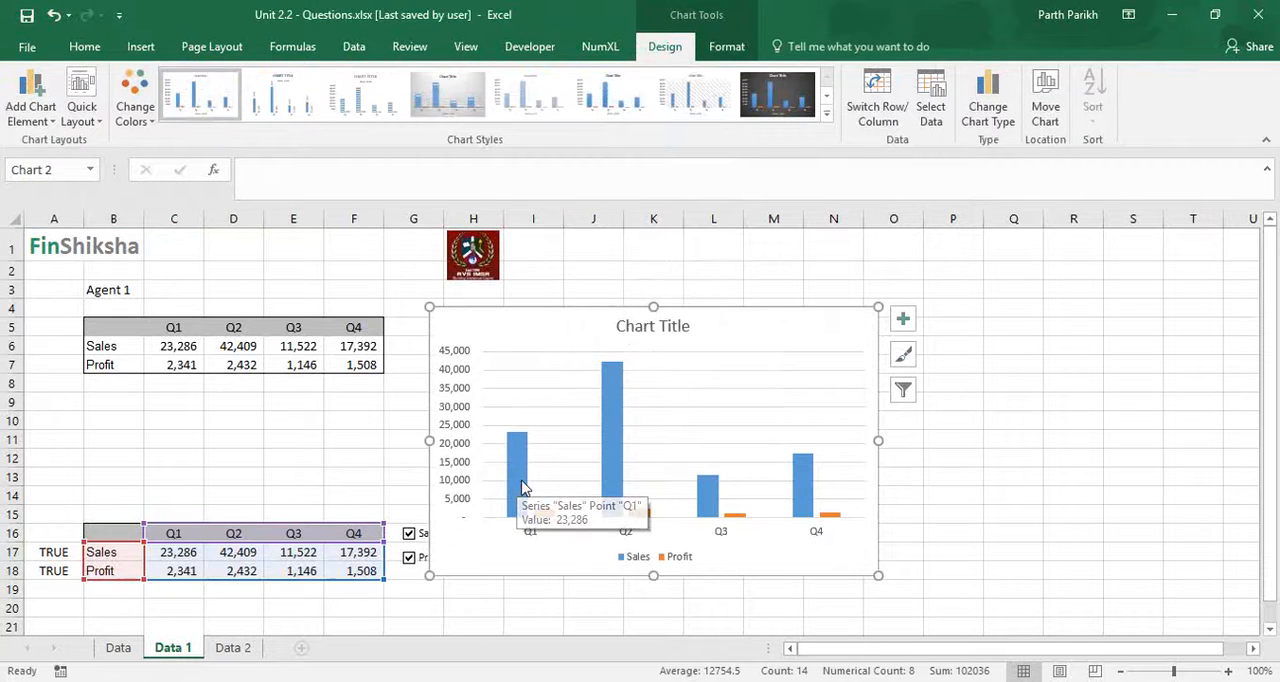
{"action": "key", "text": "Escape"}
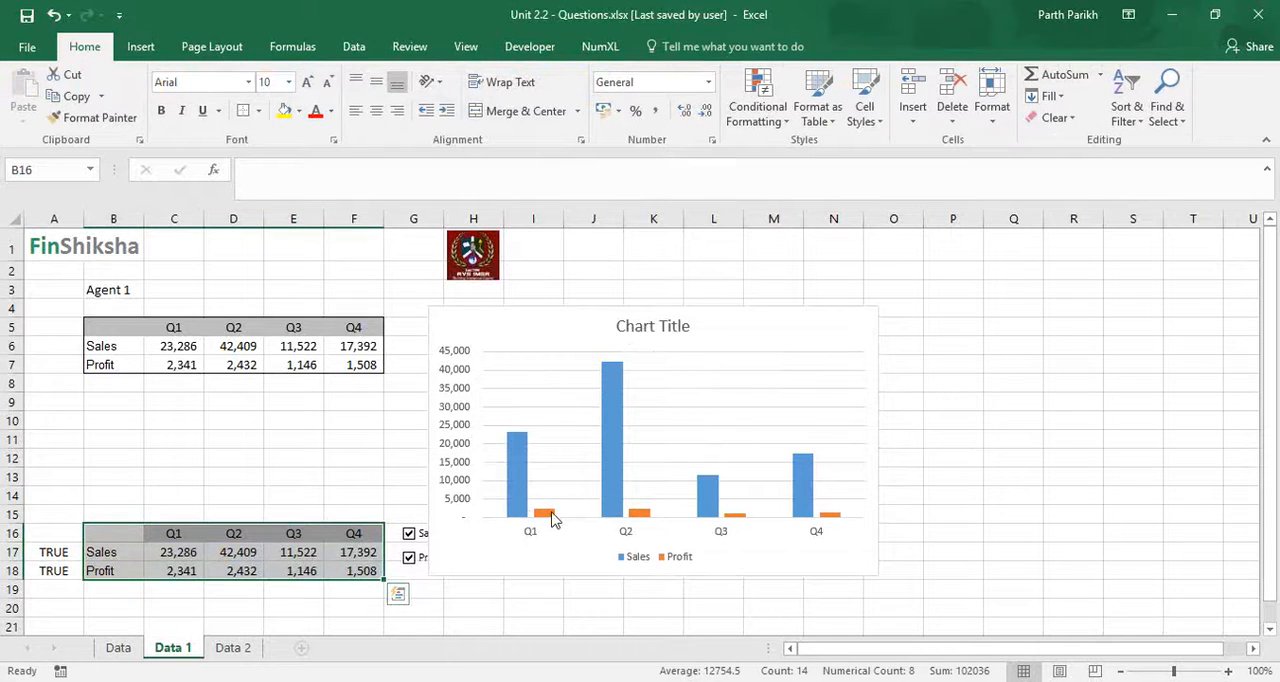
- Plot the Profit series as a line on the secondary axis and move the chart clear of the check boxes
{"action": "left_click", "coordinate": [547, 512]}
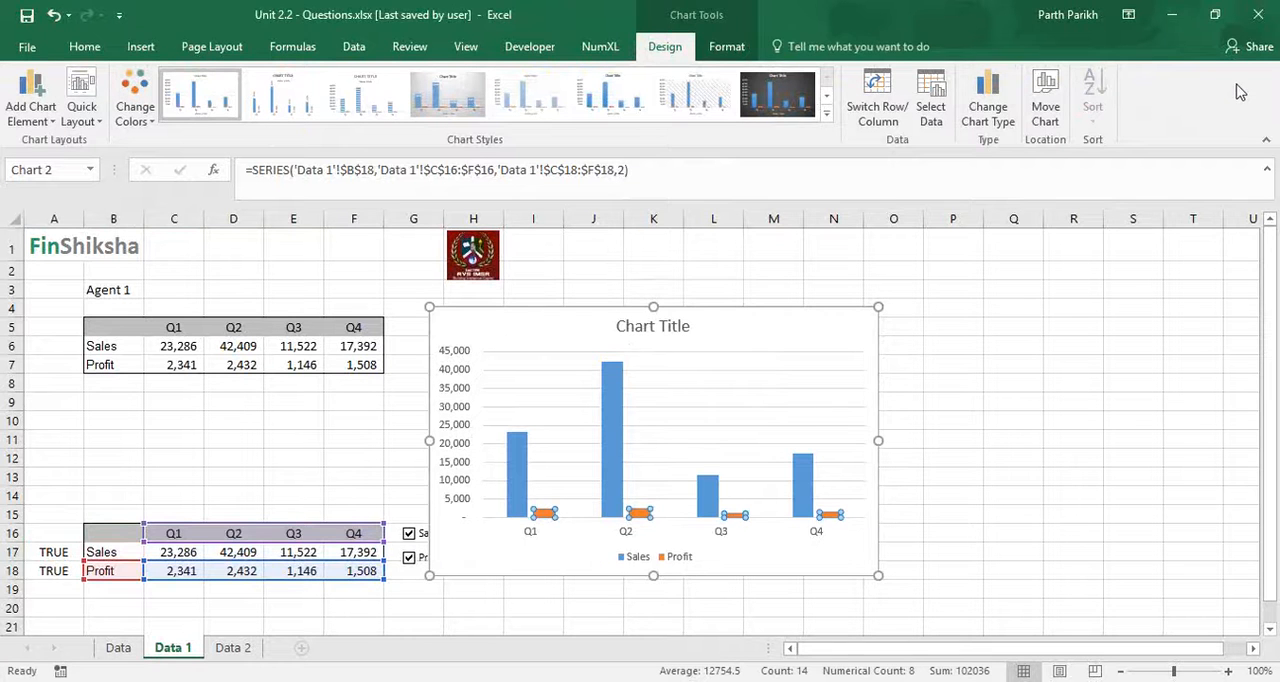
{"action": "left_click", "coordinate": [986, 122]}
{"action": "left_click", "coordinate": [978, 115]}
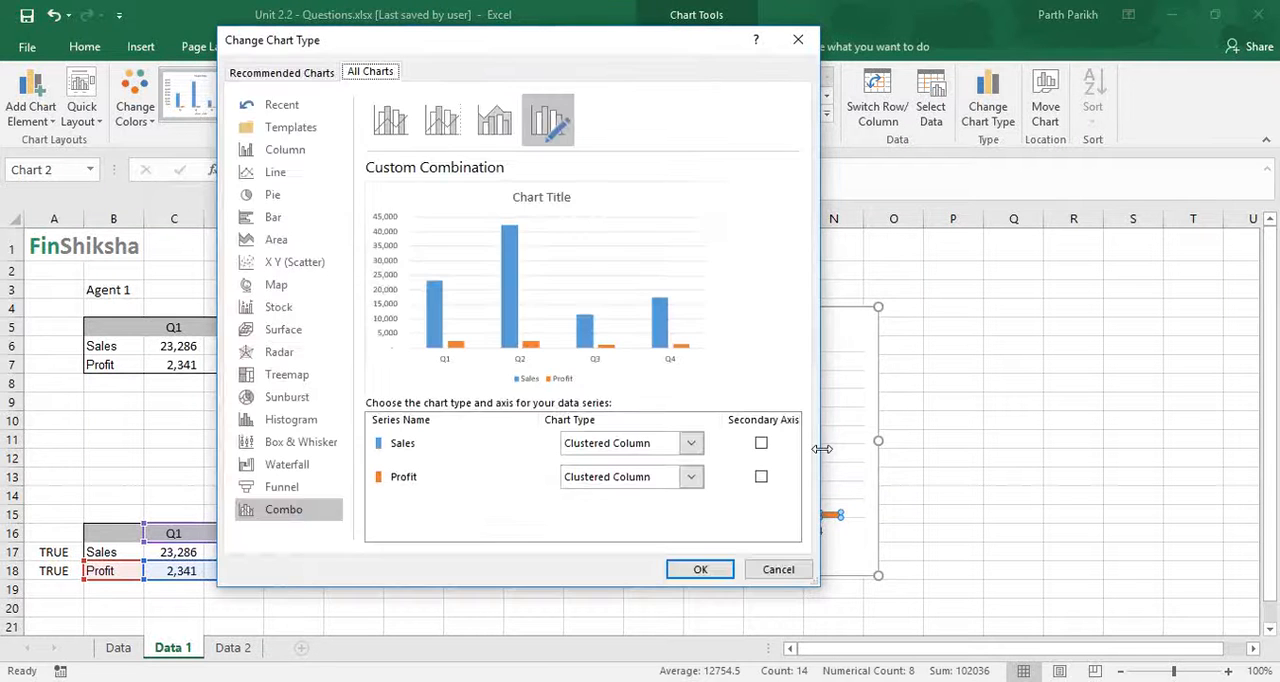
{"action": "left_click", "coordinate": [761, 477]}
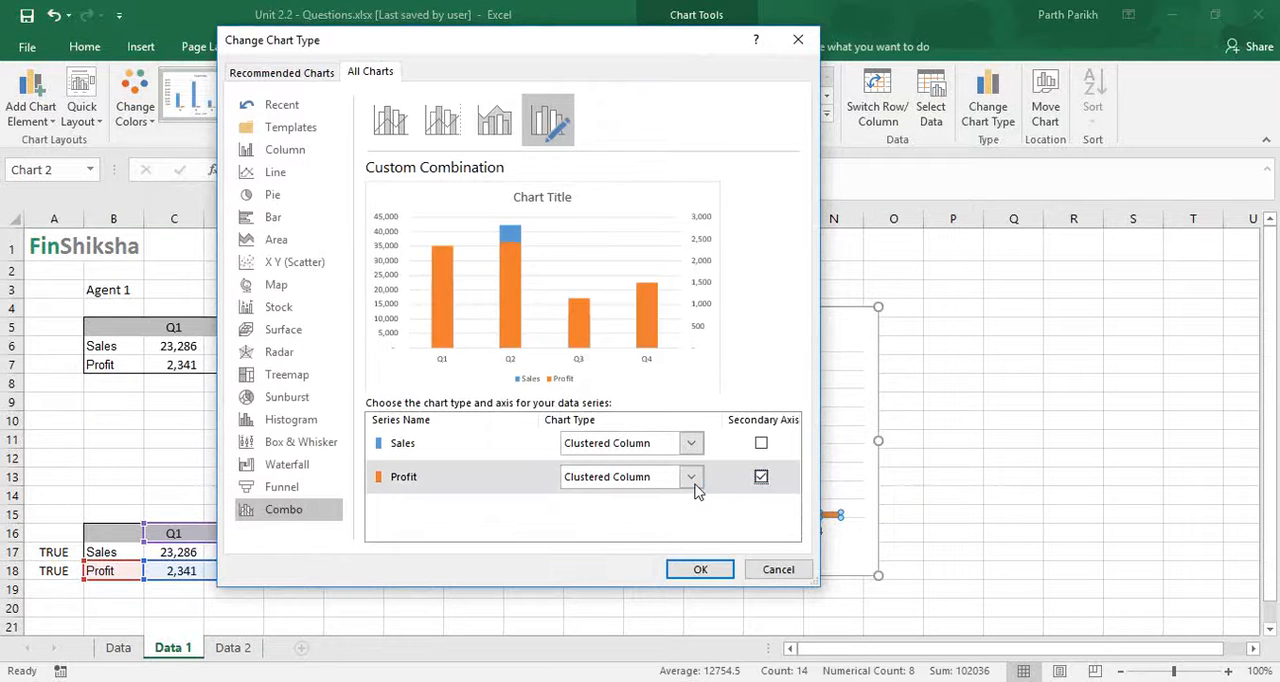
{"action": "left_click", "coordinate": [691, 477]}
{"action": "left_click", "coordinate": [590, 322]}
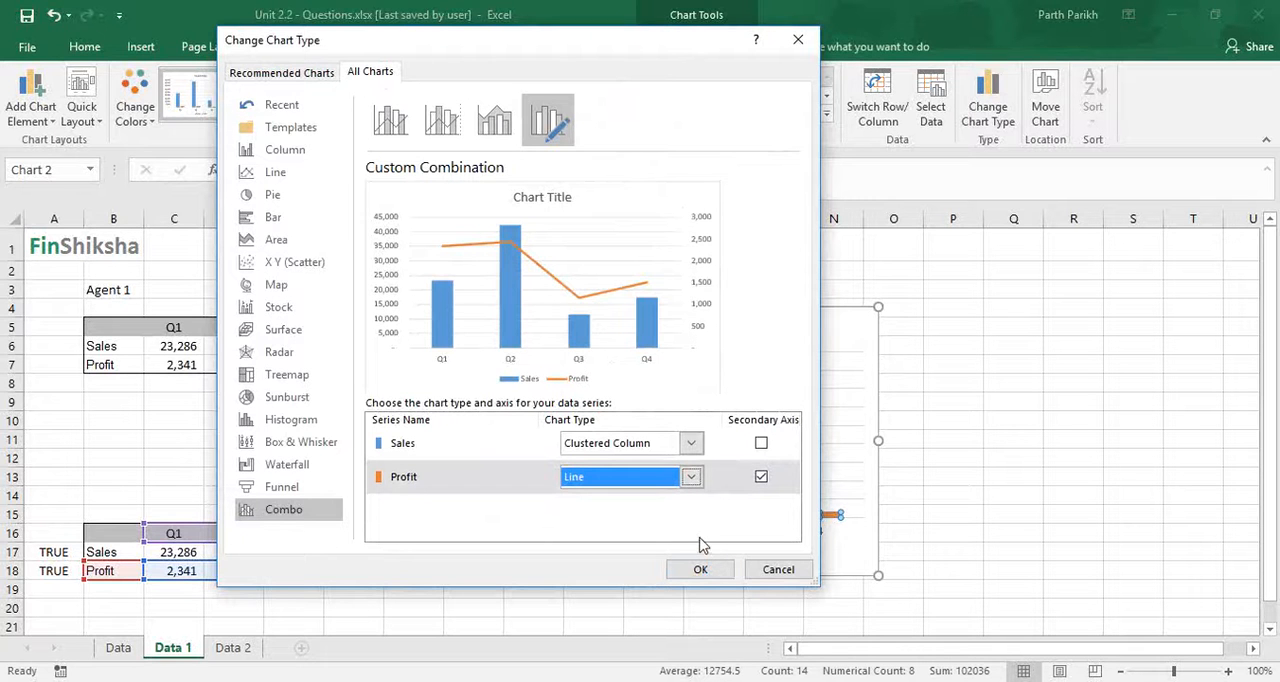
{"action": "left_click", "coordinate": [704, 569]}
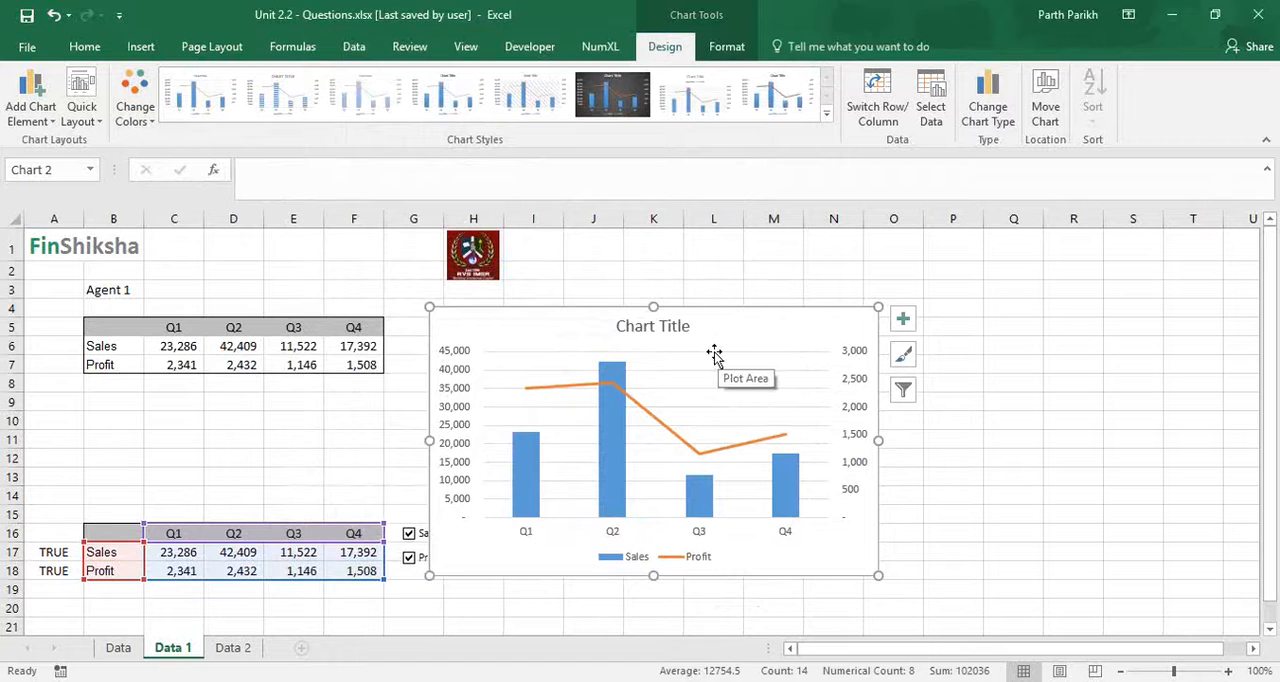
{"action": "left_click_drag", "start_coordinate": [714, 314], "coordinate": [790, 302]}
- Enter =IF(A17=TRUE,C6,0) in cell C17 and fill it across the Sales and Profit rows, C17:F18
{"action": "left_click", "coordinate": [185, 560]}
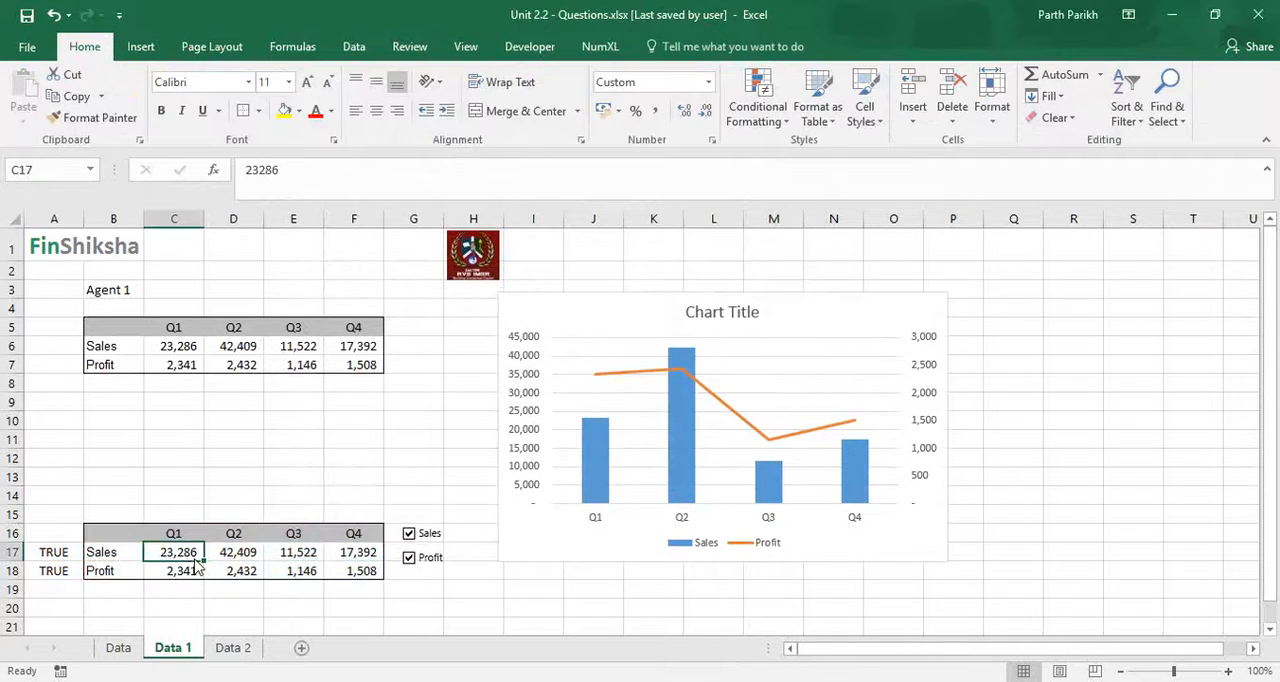
{"action": "type", "text": "=IF("}
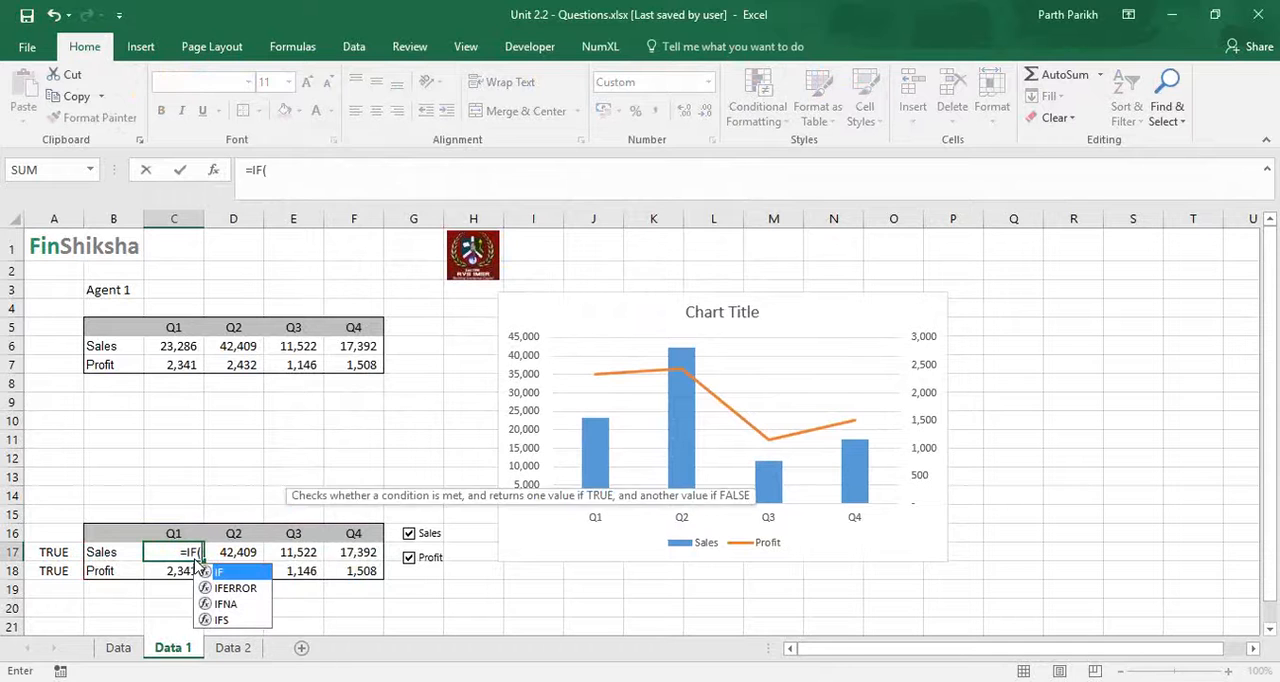
{"action": "type", "text": "A17="}
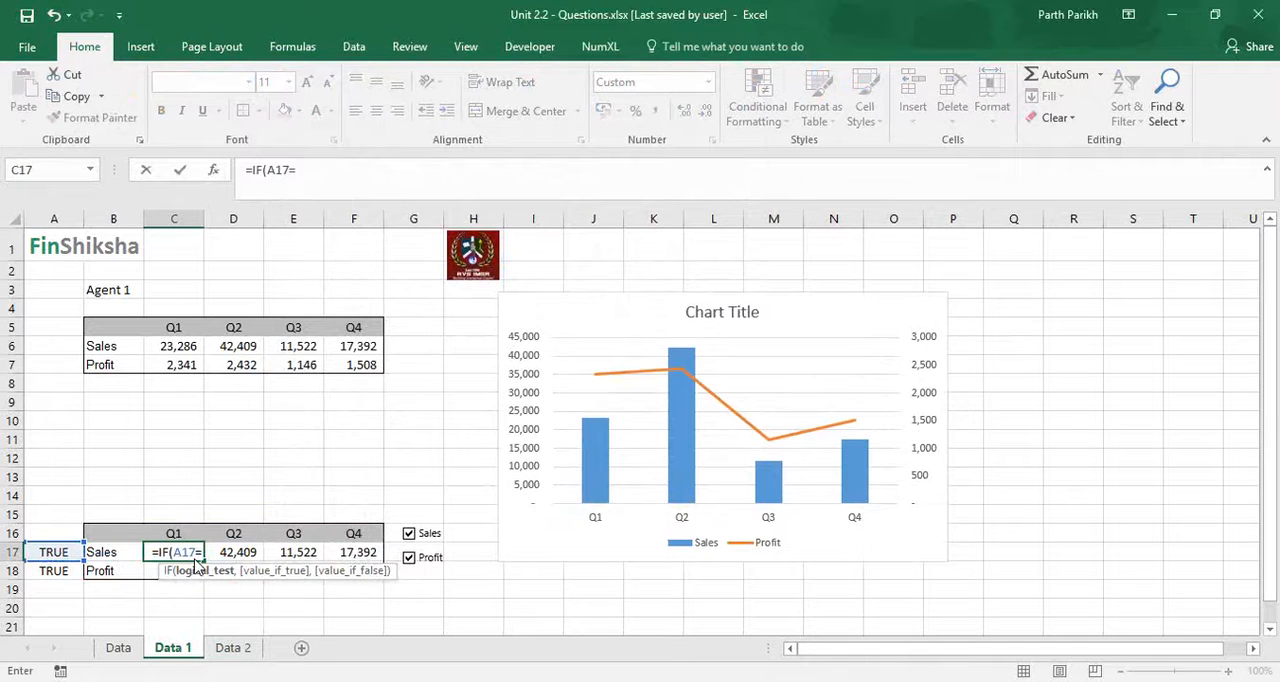
{"action": "type", "text": "TRUE"}
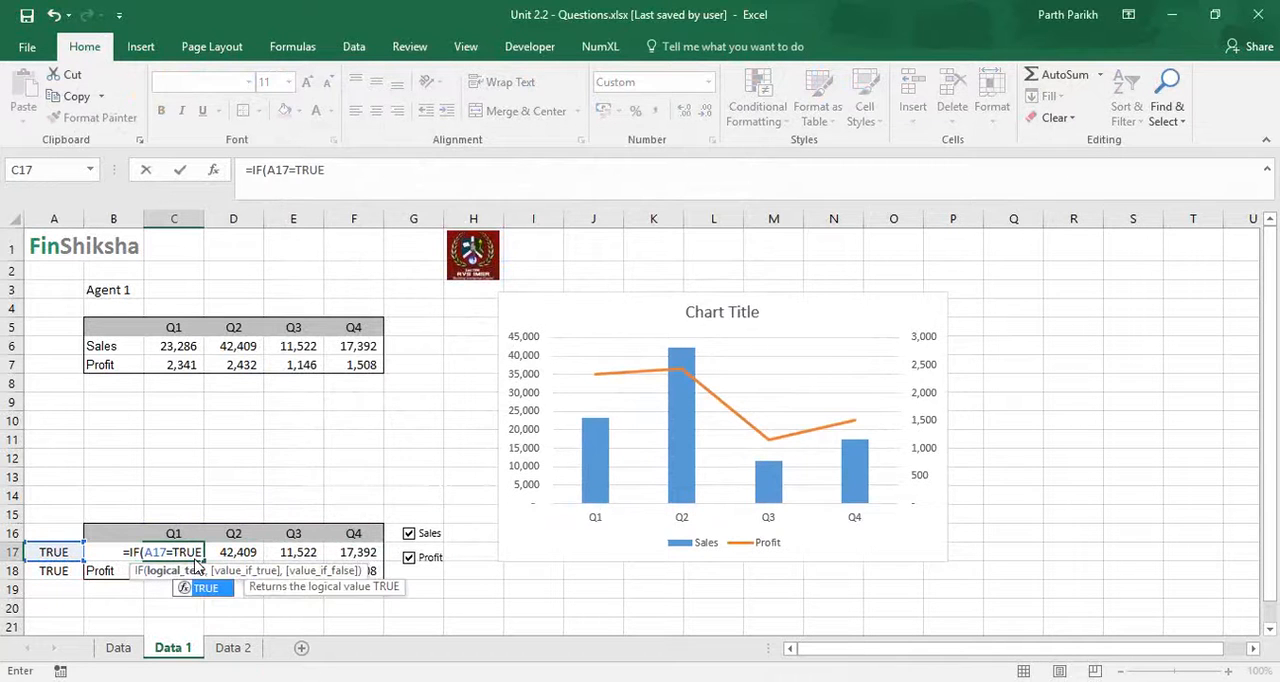
{"action": "type", "text": ","}
{"action": "left_click", "coordinate": [178, 343]}
{"action": "type", "text": ",0)"}
{"action": "key", "text": "Return"}
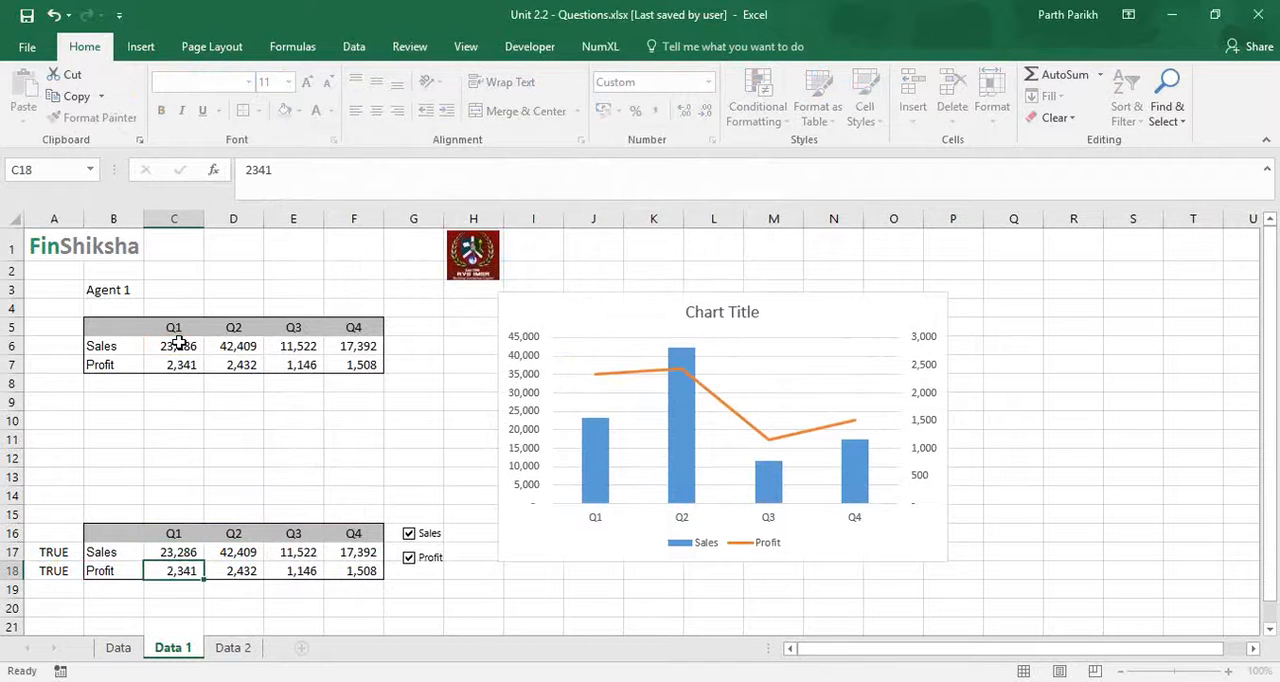
{"action": "key", "text": "Up"}
{"action": "left_click_drag", "start_coordinate": [200, 568], "coordinate": [362, 581]}
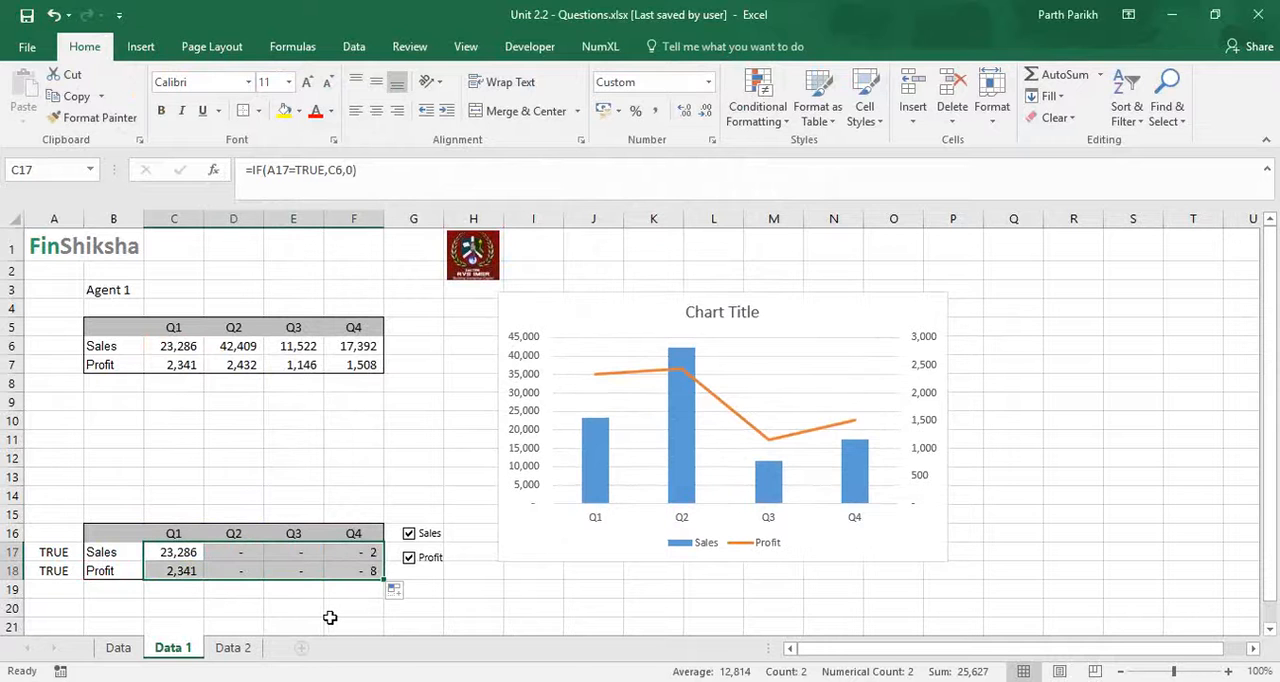
- Lock only the column of the check box reference in C17's formula, making it $A17
{"action": "left_click", "coordinate": [208, 555]}
{"action": "left_click", "coordinate": [172, 556]}
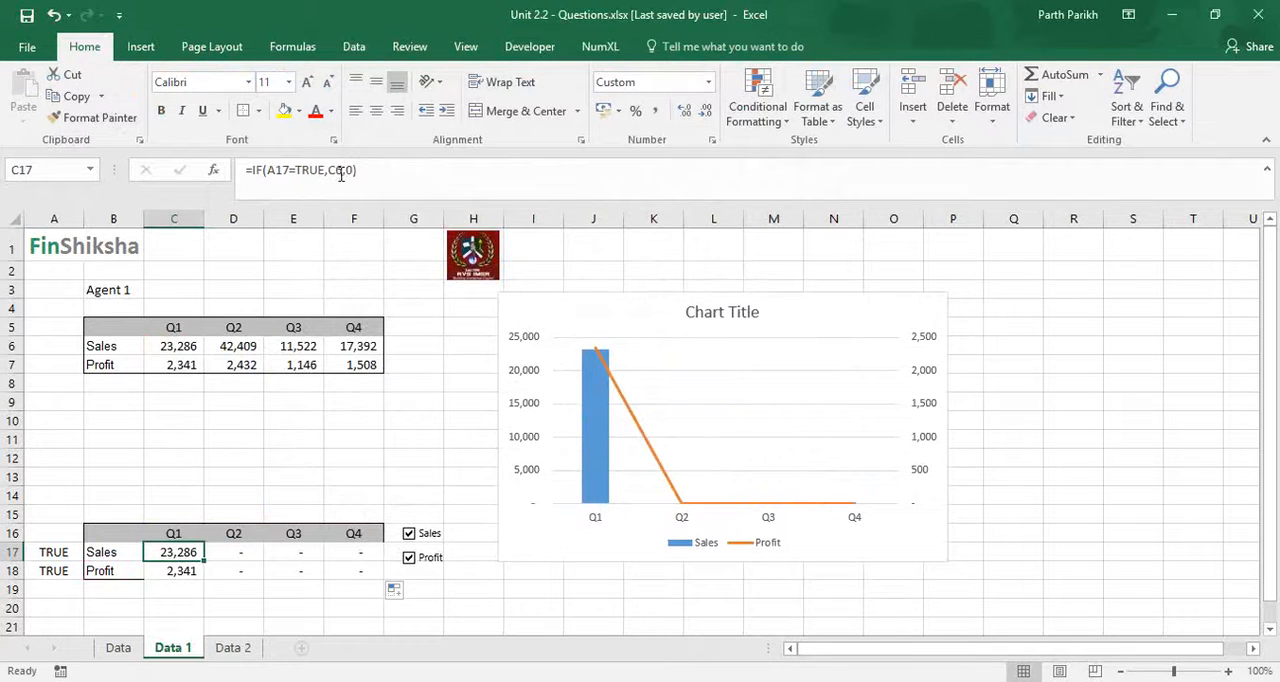
{"action": "left_click", "coordinate": [285, 188]}
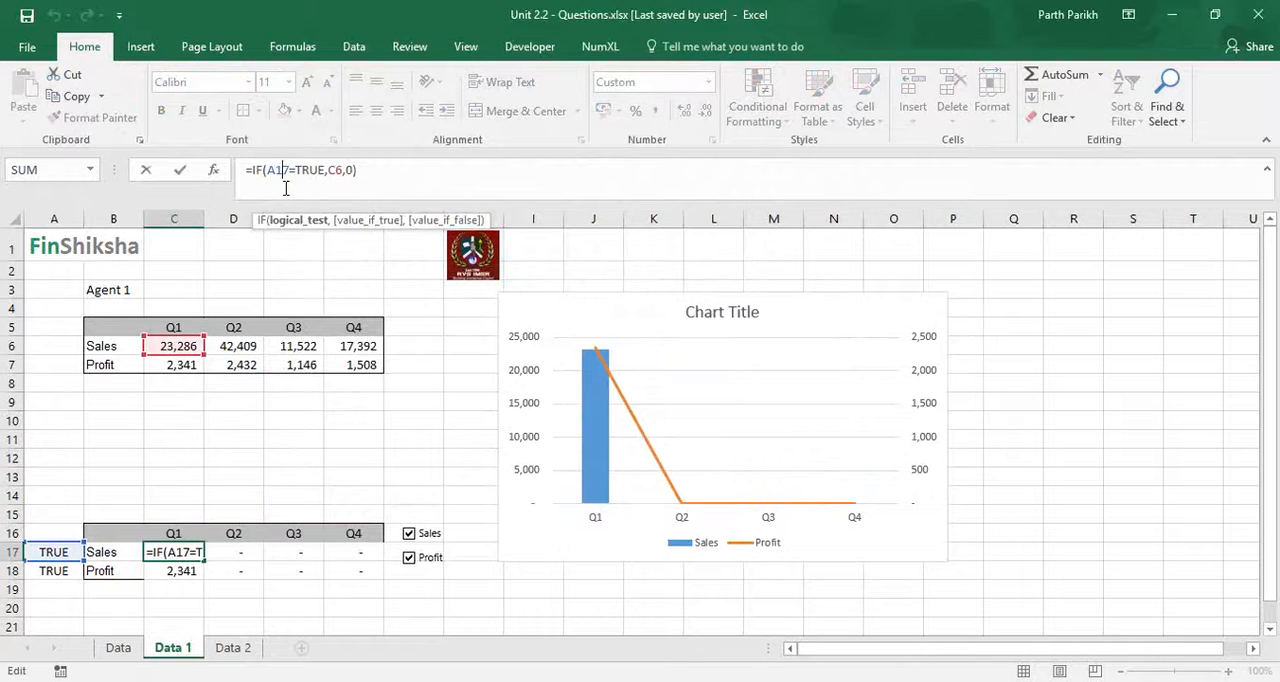
{"action": "key", "text": "F4"}
{"action": "key", "text": "F4"}
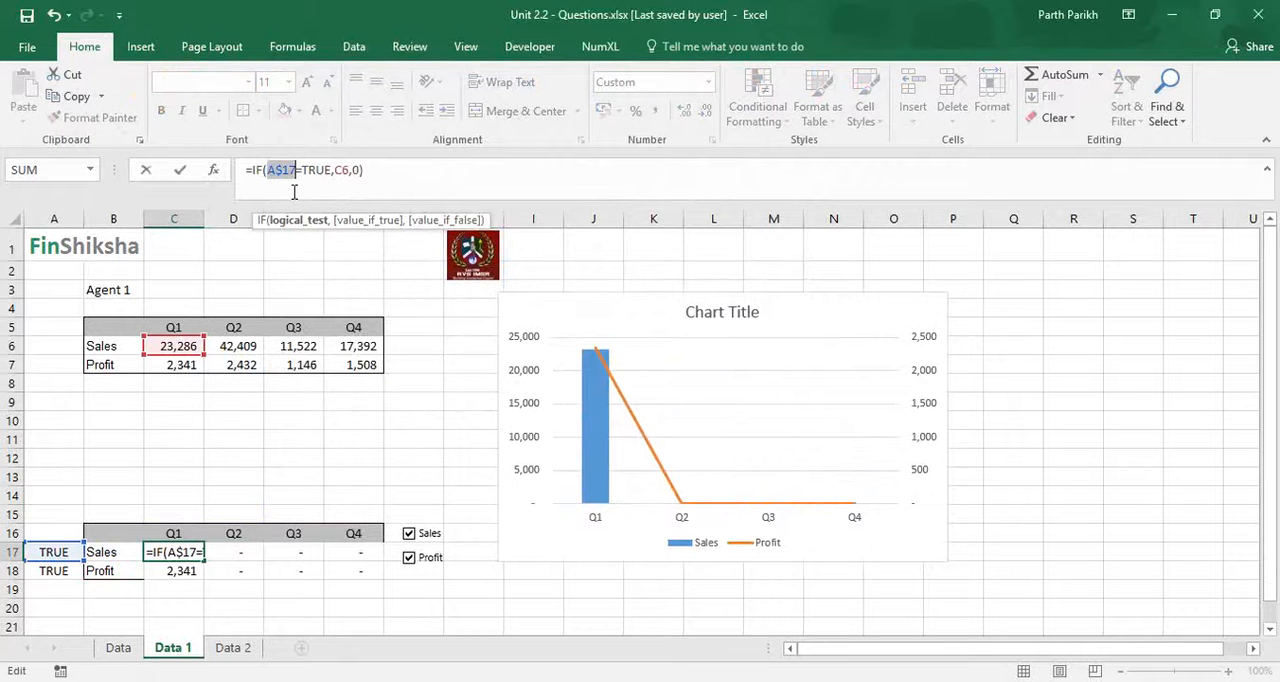
{"action": "key", "text": "F4"}
{"action": "key", "text": "Return"}
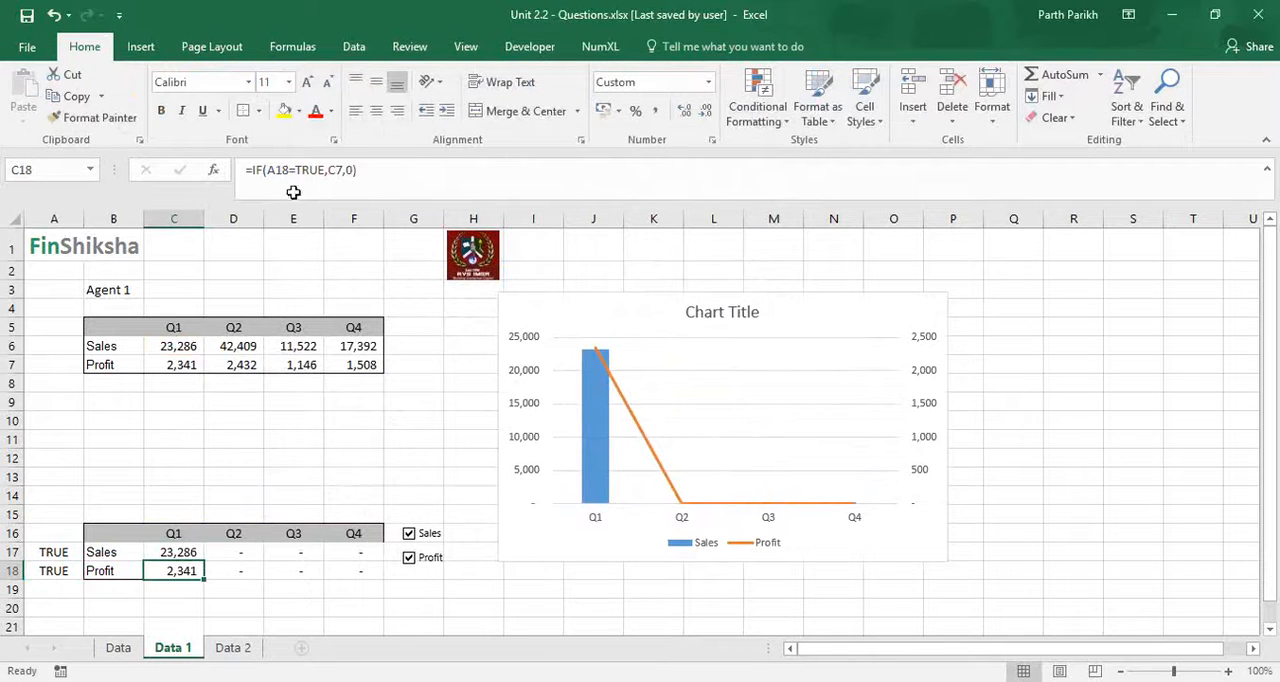
- Fill the corrected C17 formula across C17:F18 and restore the outline border around table B16:F18
{"action": "left_click", "coordinate": [200, 550]}
{"action": "left_click_drag", "start_coordinate": [205, 561], "coordinate": [368, 580]}
{"action": "left_click_drag", "start_coordinate": [118, 533], "coordinate": [368, 572]}
{"action": "left_click", "coordinate": [140, 46]}
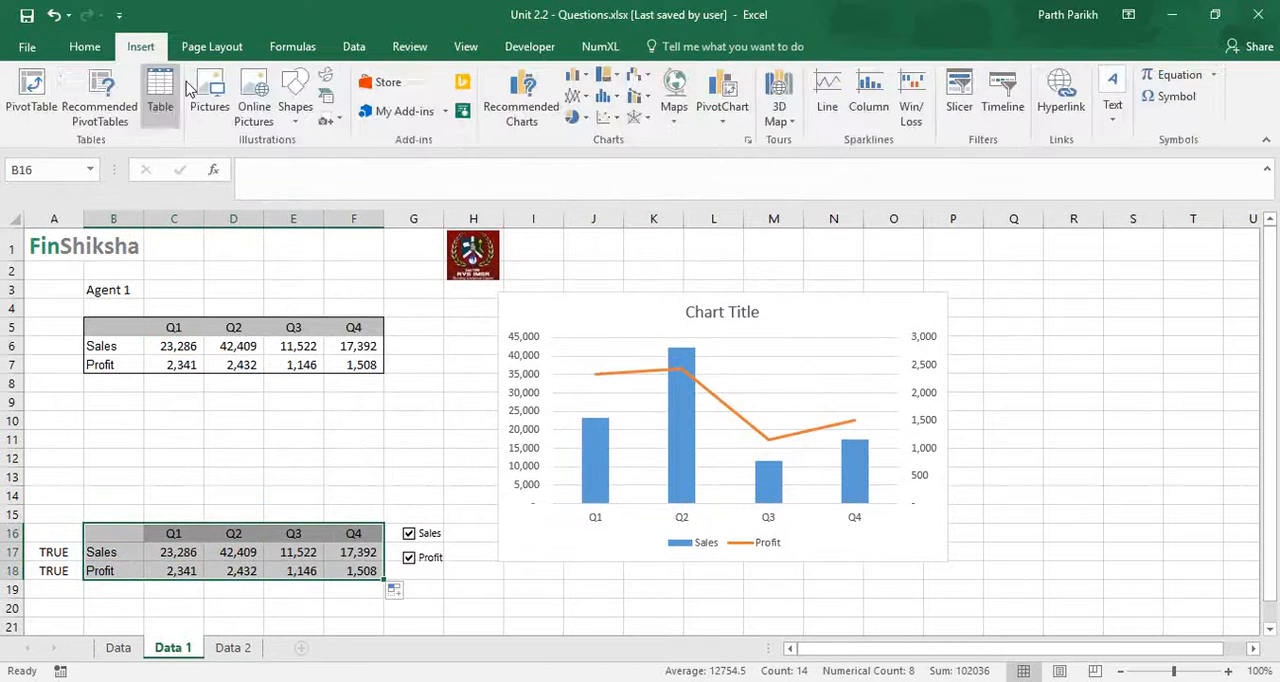
{"action": "left_click", "coordinate": [85, 46]}
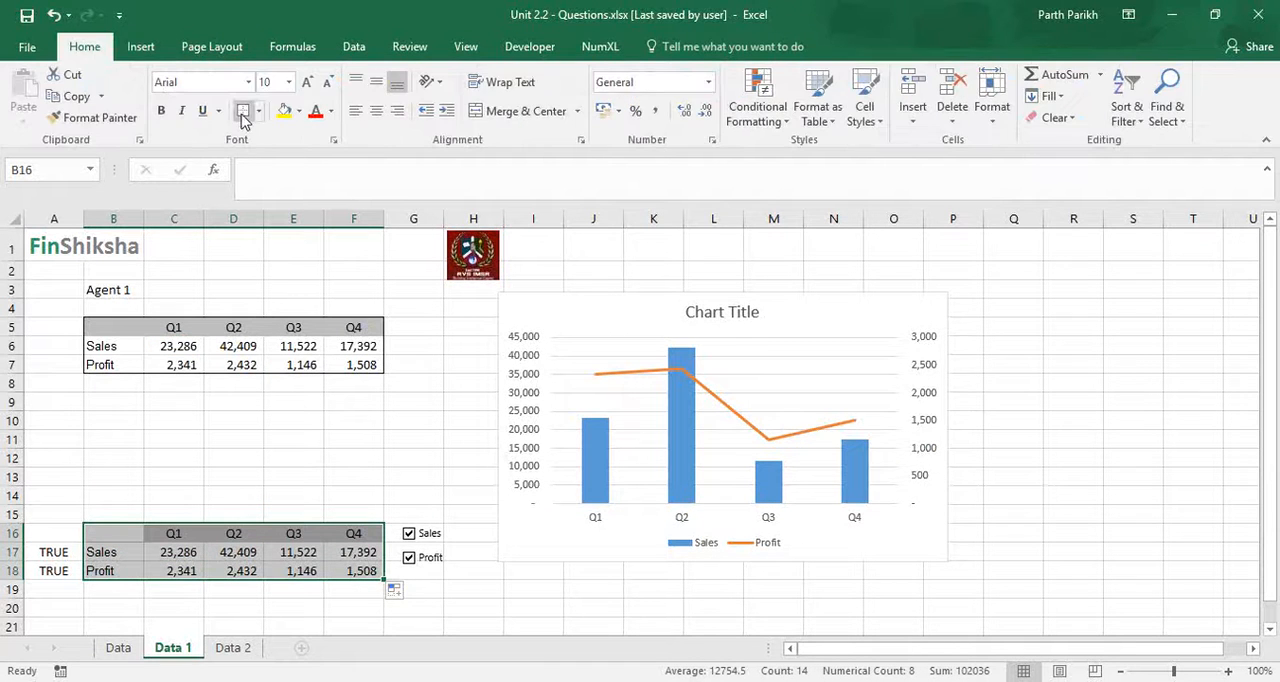
{"action": "left_click", "coordinate": [485, 622]}
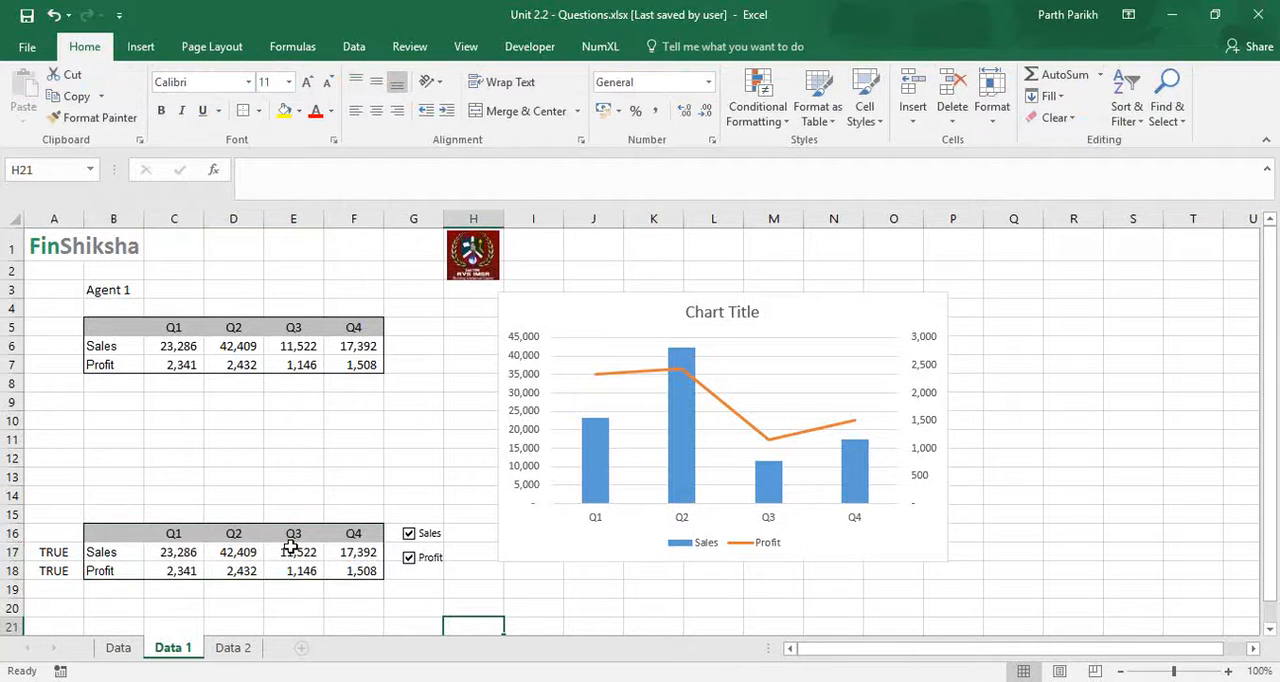
- Change the chart title to "Sales v/s Profit"
{"action": "left_click", "coordinate": [692, 314]}
{"action": "left_click_drag", "start_coordinate": [690, 313], "coordinate": [776, 320]}
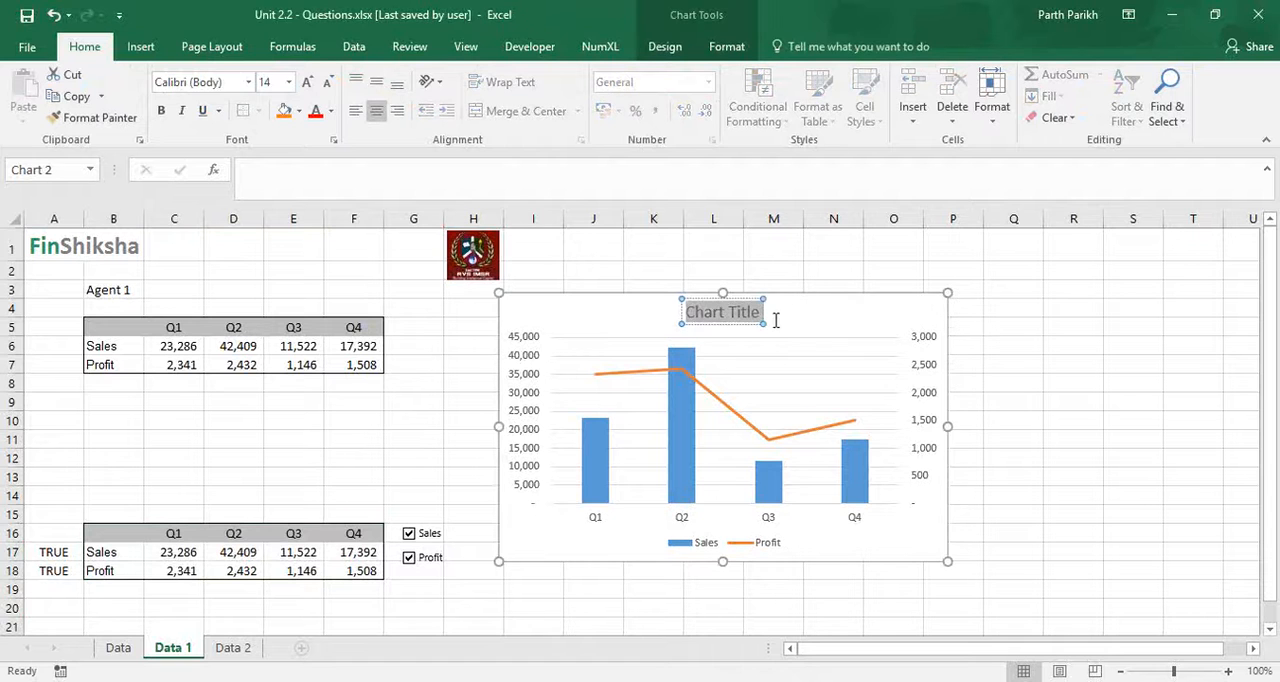
{"action": "type", "text": "Sales"}
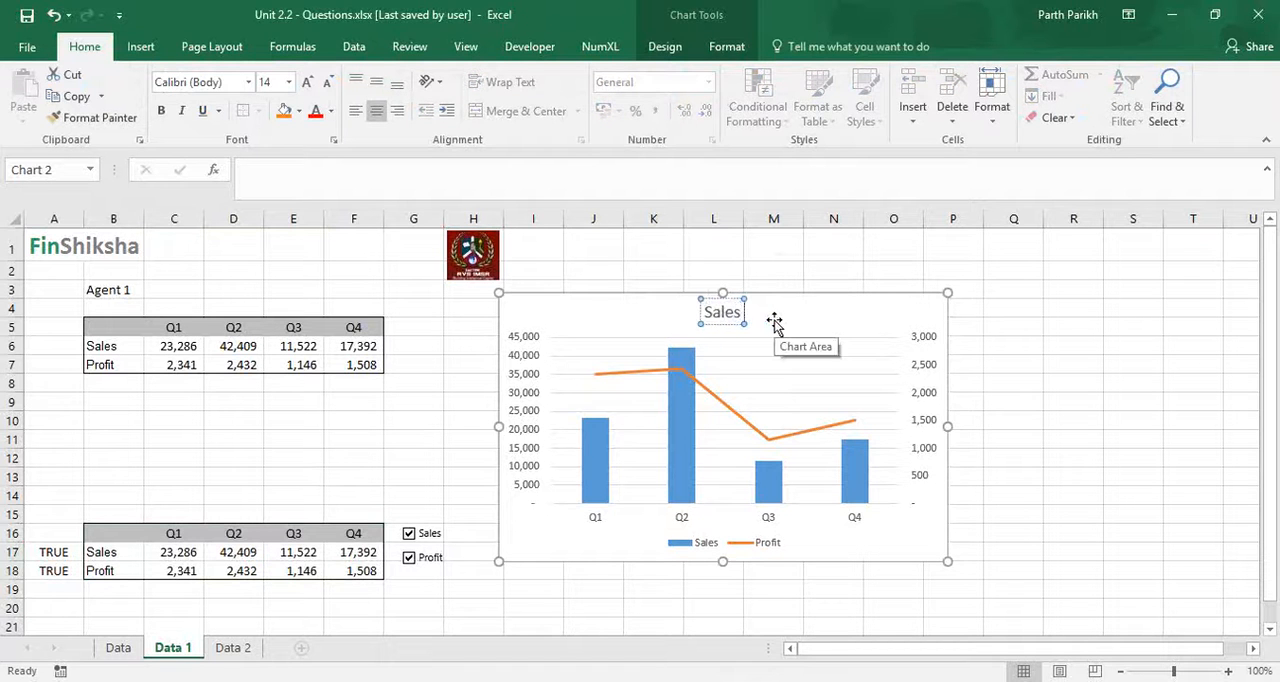
{"action": "type", "text": " v/s Profit"}
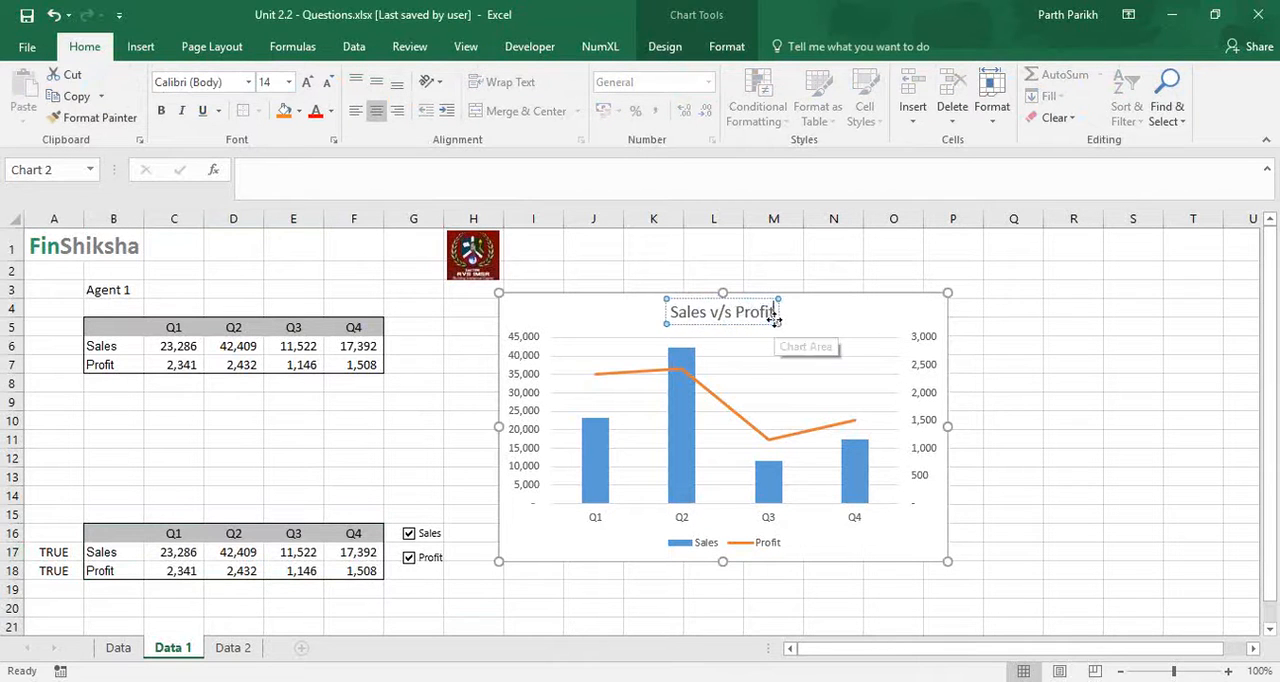
{"action": "left_click", "coordinate": [355, 439]}
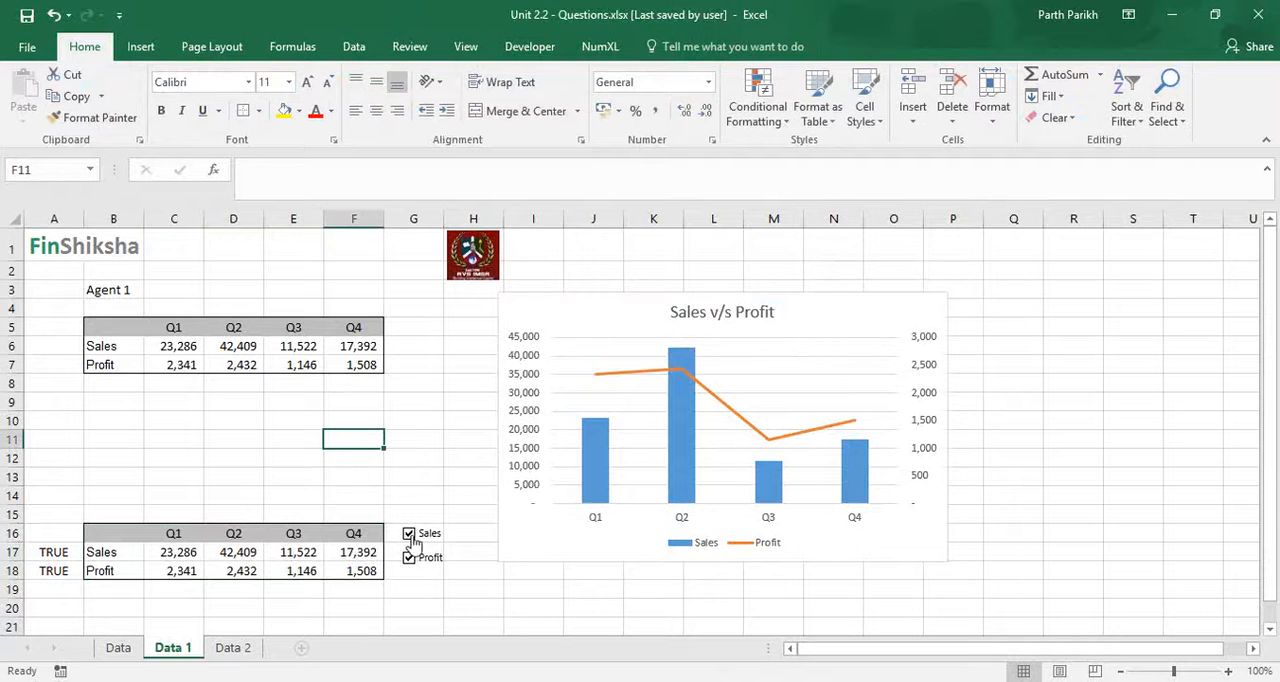
- Test the chart by clearing and re-ticking the Sales check box, followed by the Profit check box
{"action": "left_click", "coordinate": [409, 535]}
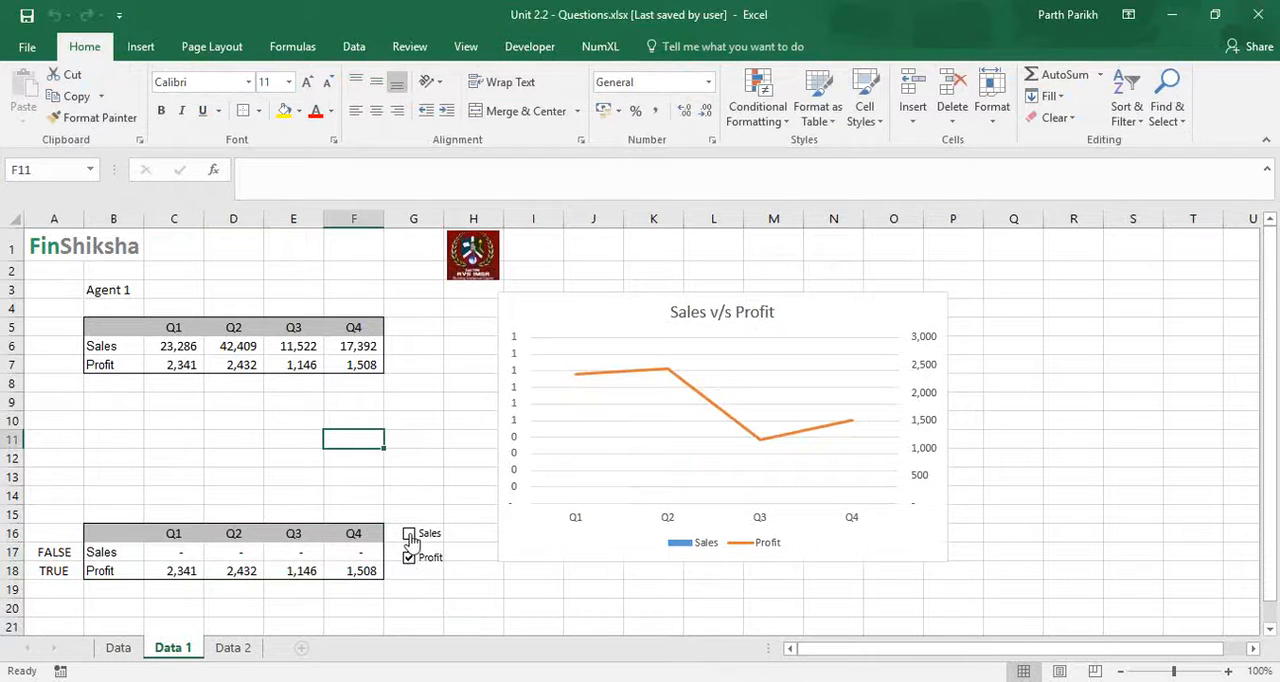
{"action": "left_click", "coordinate": [409, 533]}
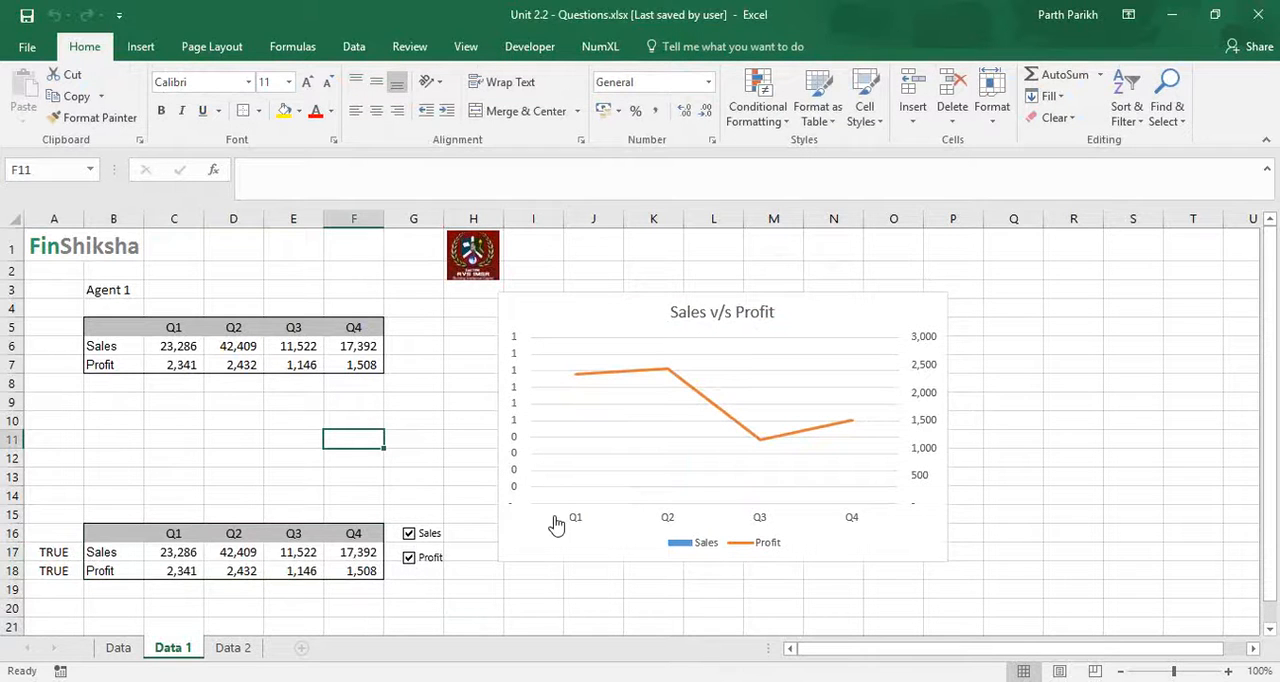
{"action": "left_click", "coordinate": [409, 558]}
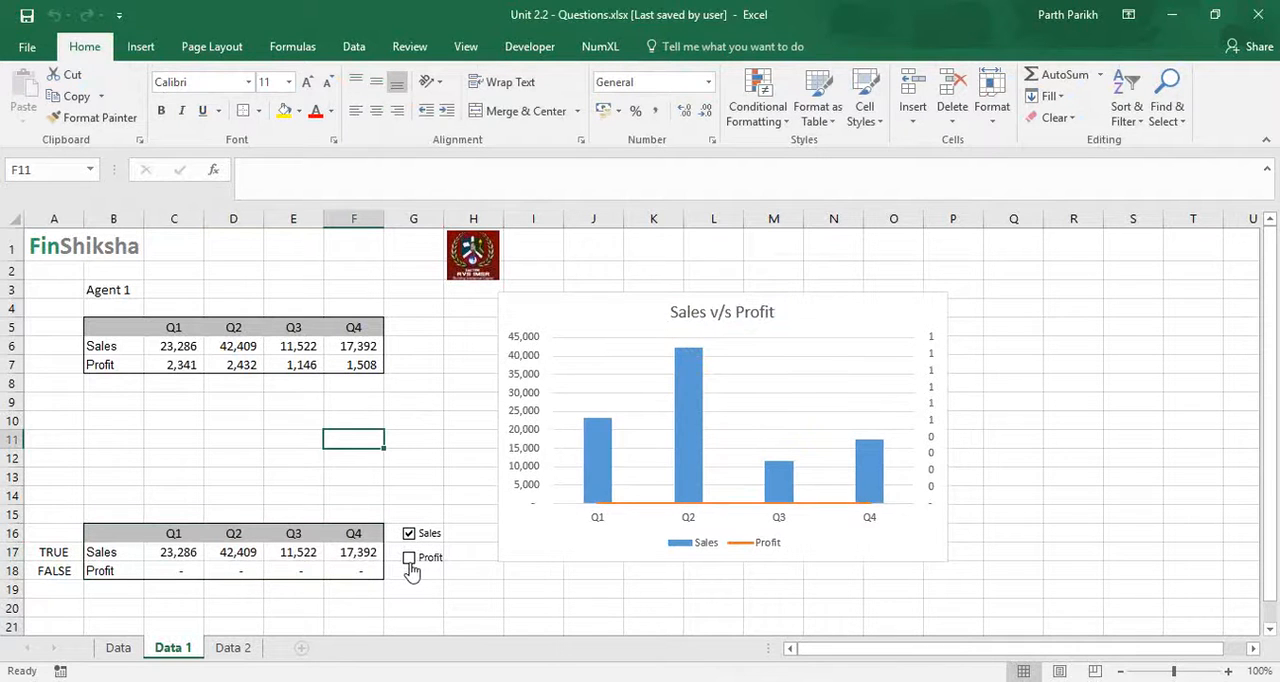
{"action": "left_click", "coordinate": [409, 558]}
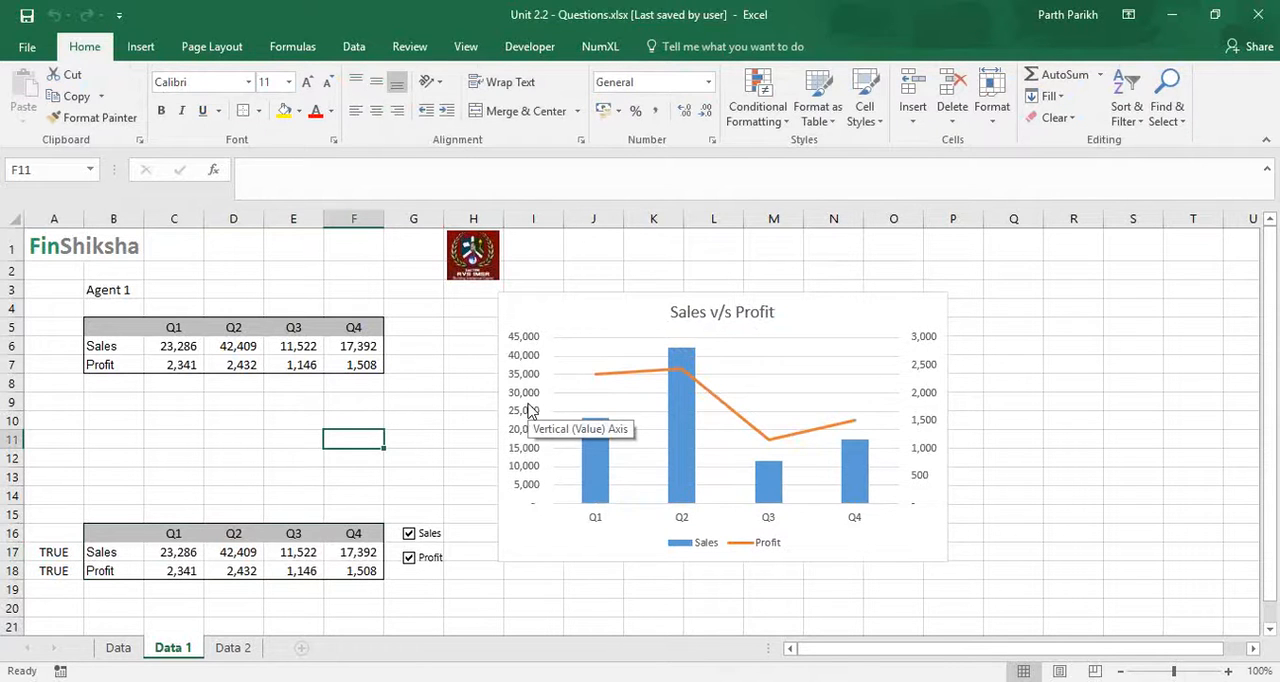
{"action": "mouse_move", "coordinate": [600, 486]}
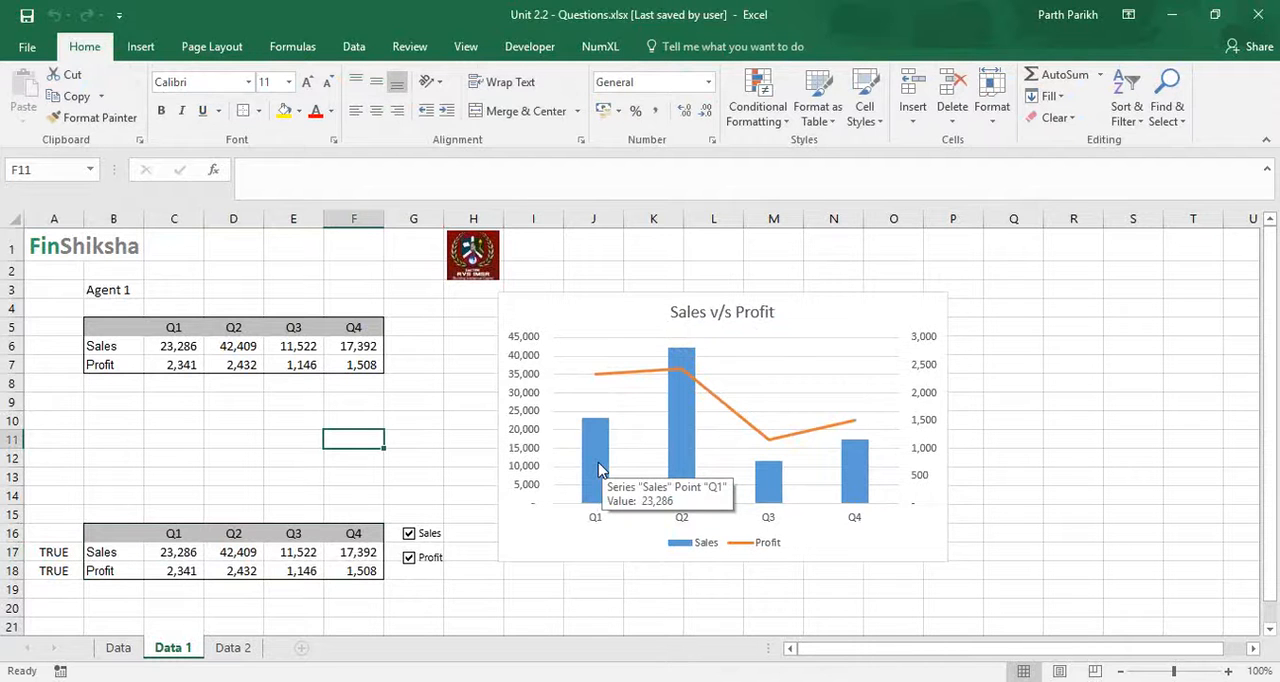
- Review the list-box chart on the Data 2 sheet by selecting Agent 3 and Agent 2
{"action": "left_click", "coordinate": [238, 648]}
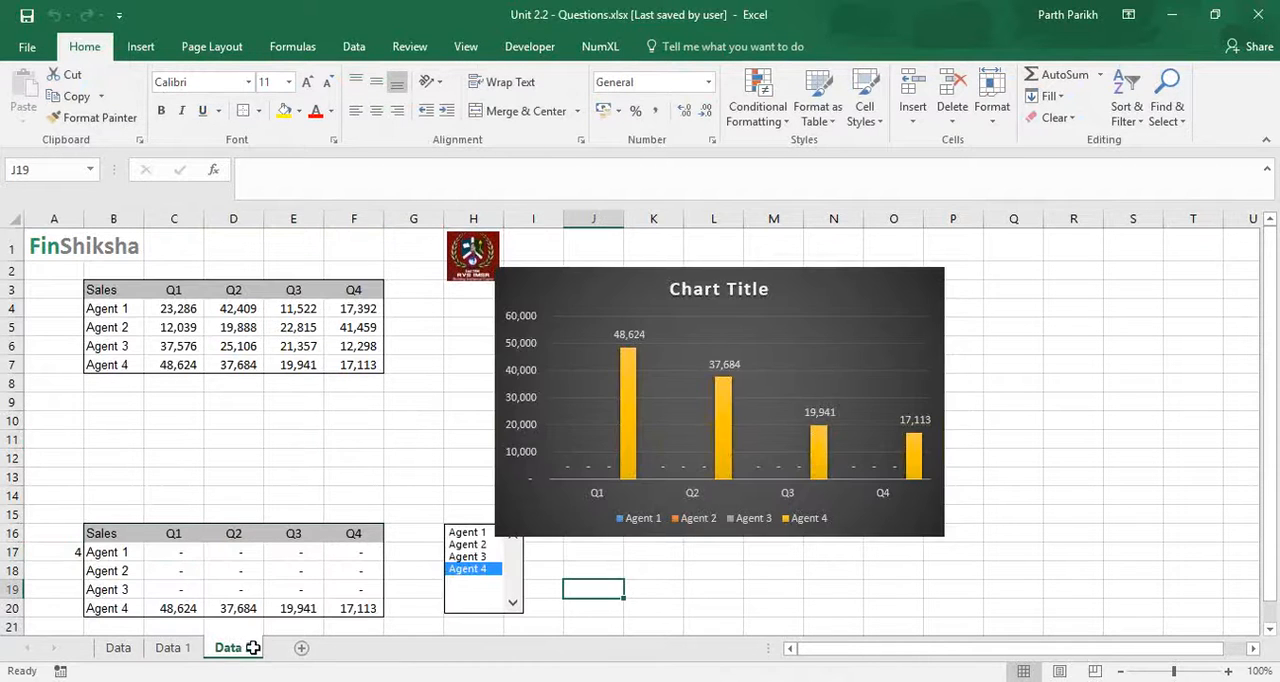
{"action": "left_click", "coordinate": [506, 557]}
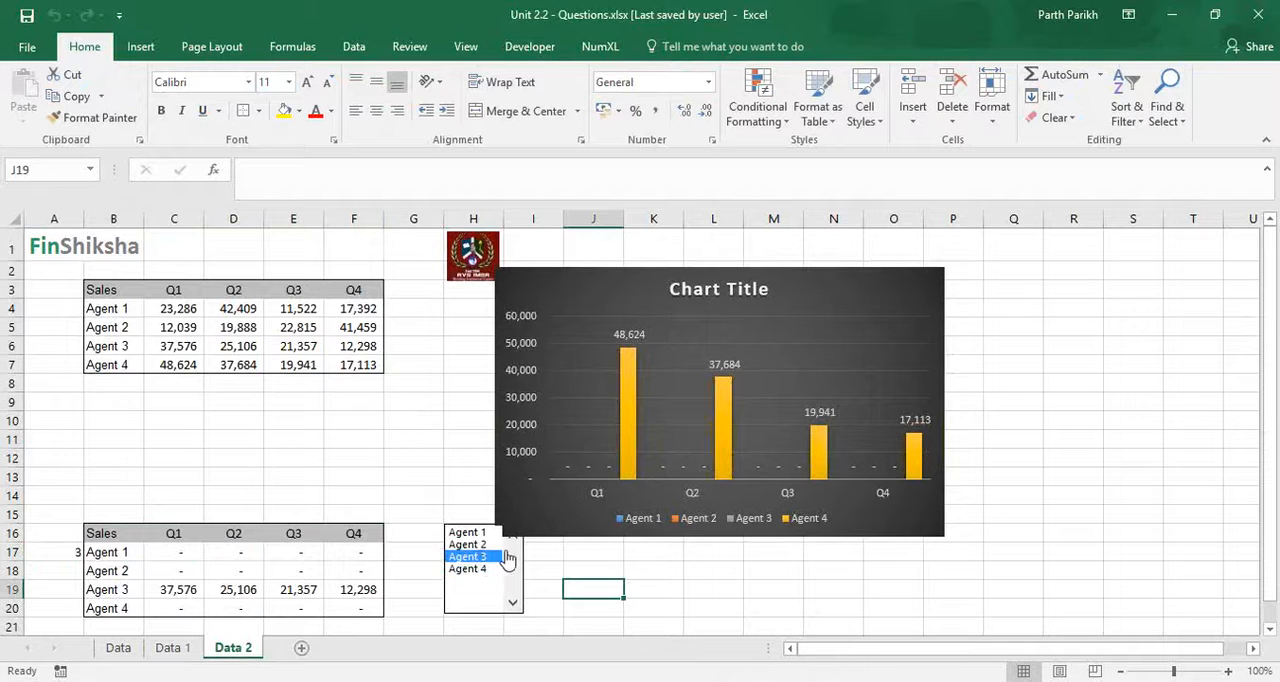
{"action": "left_click", "coordinate": [476, 546]}
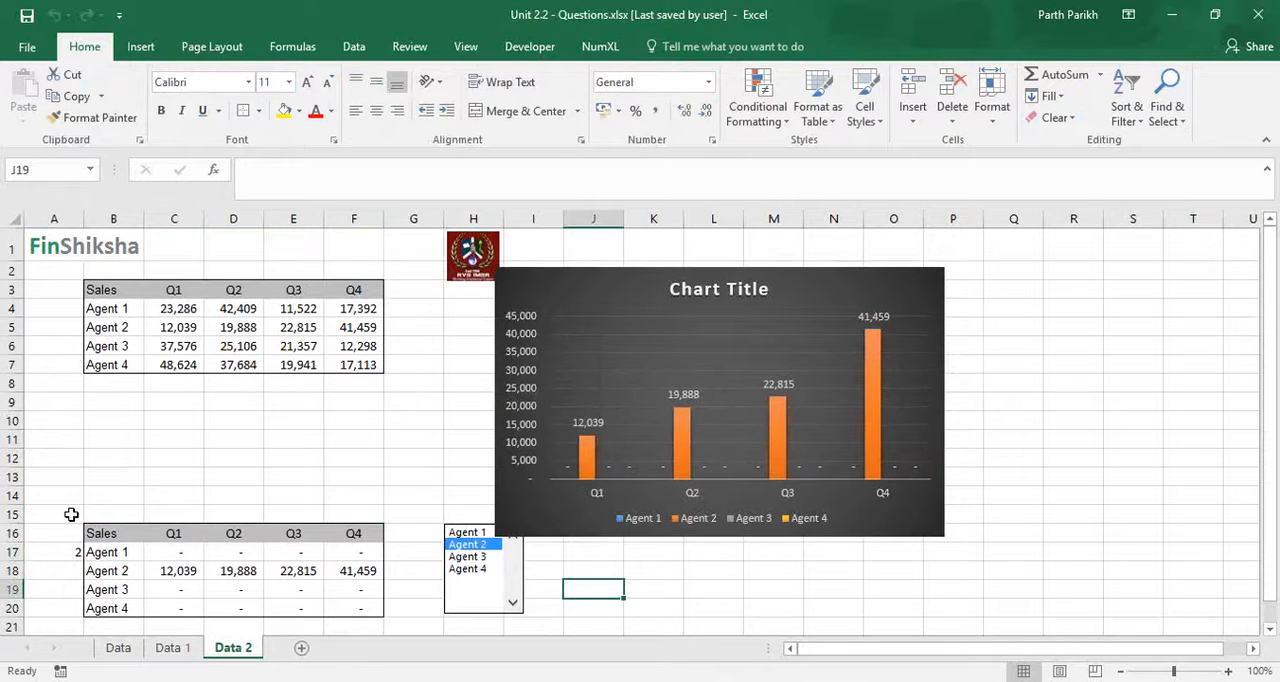
- Label the copied table on the Data 1 sheet by entering "Agent 1" in cell B14
{"action": "left_click", "coordinate": [172, 648]}
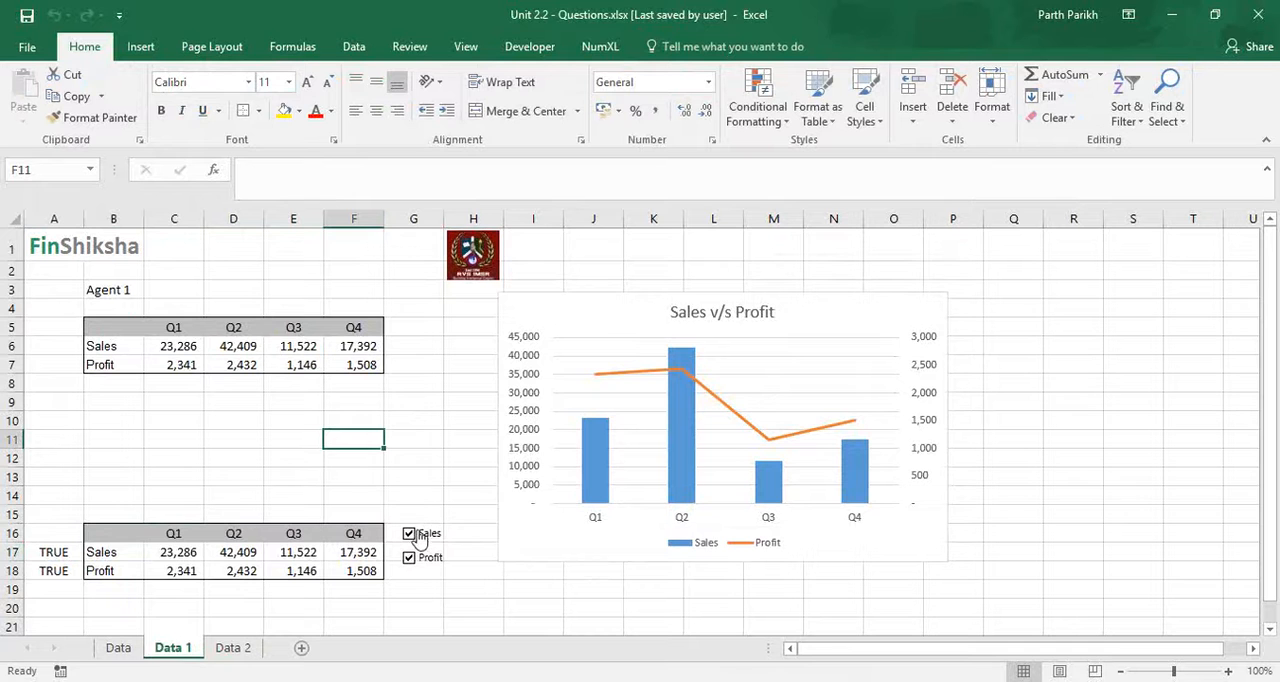
{"action": "left_click", "coordinate": [107, 495]}
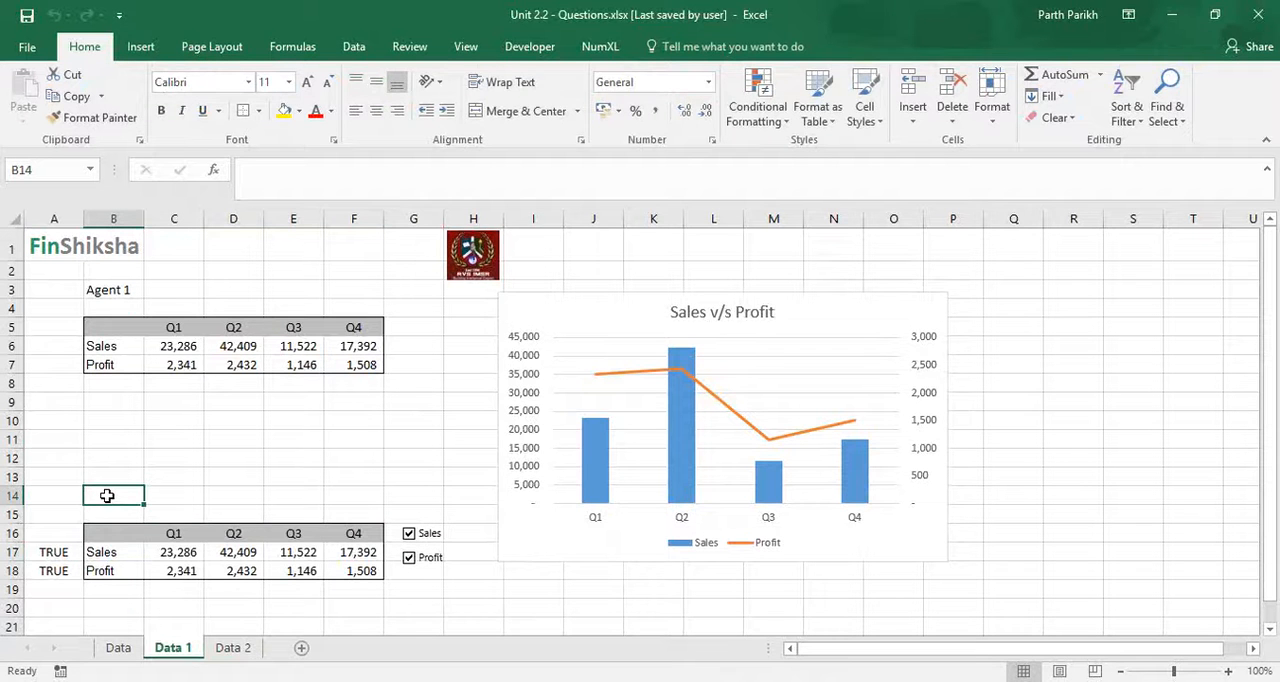
{"action": "type", "text": "Agent 1"}
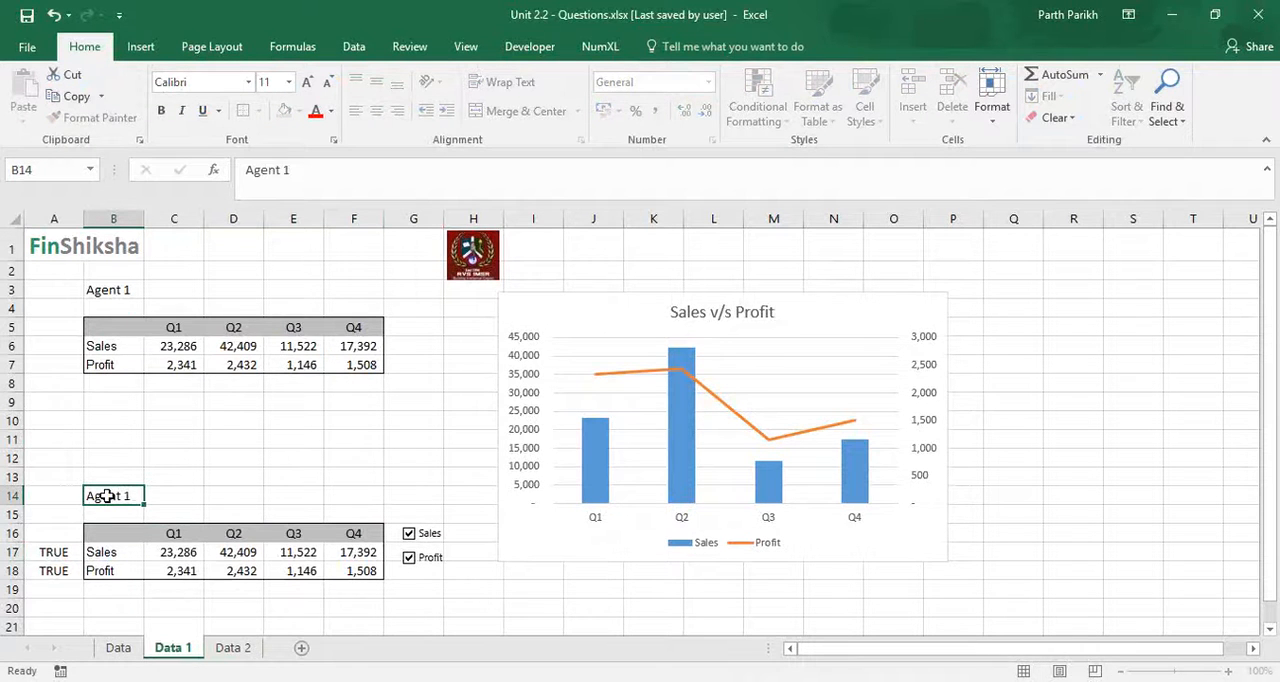
{"action": "key", "text": "Return"}
{"action": "left_click", "coordinate": [232, 648]}
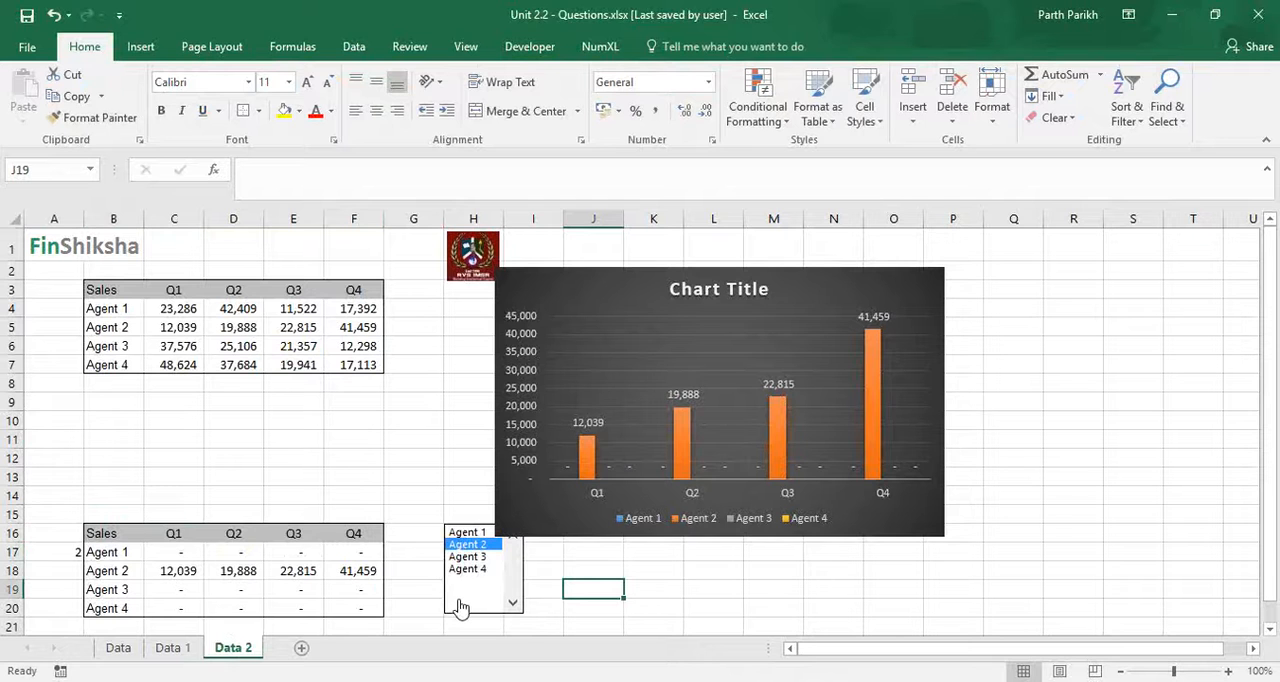
{"action": "left_click", "coordinate": [170, 649]}
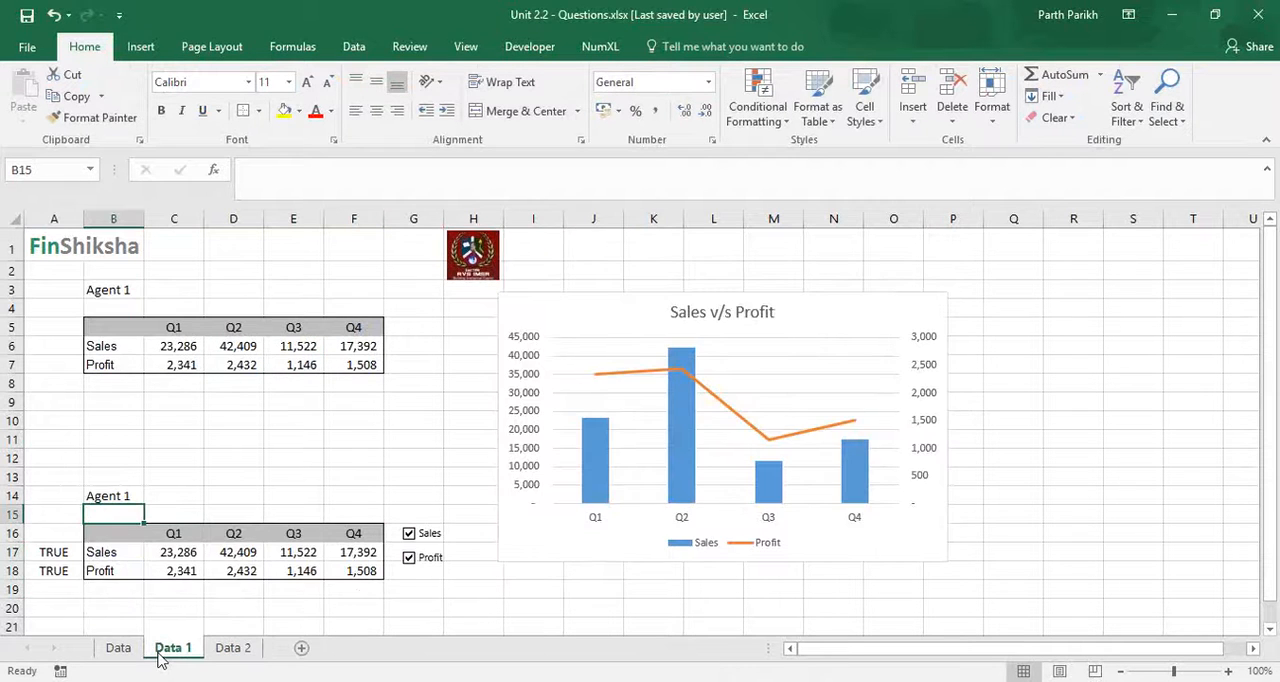